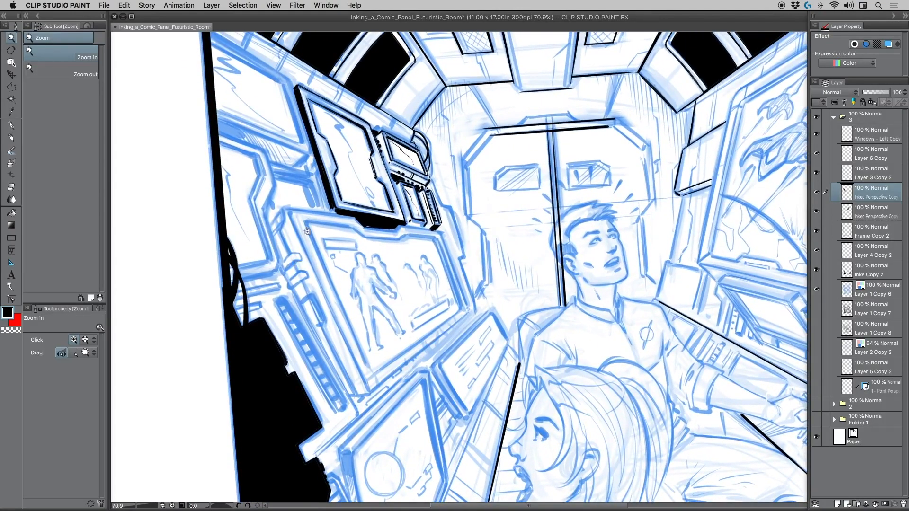
Open a second window of the current canvas and detach it as a floating window over the original.
{"action": "left_click", "coordinate": [273, 6]}
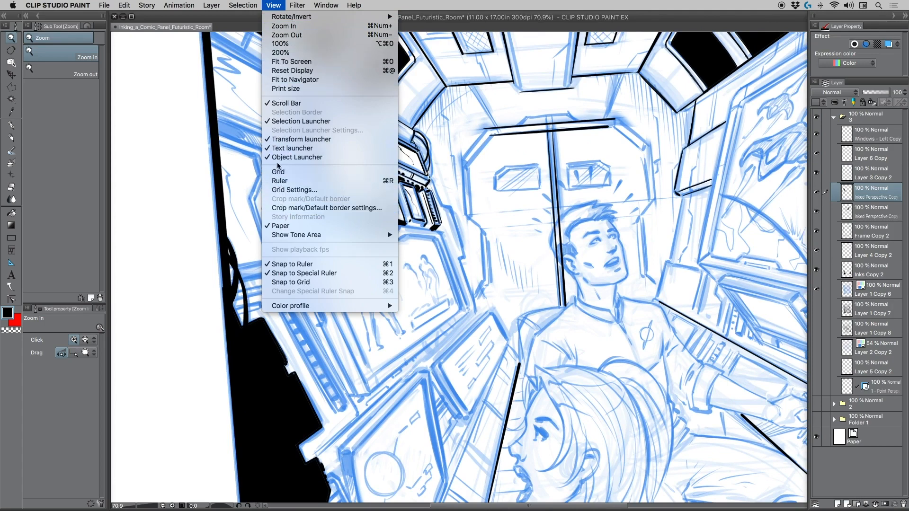
{"action": "mouse_move", "coordinate": [322, 9]}
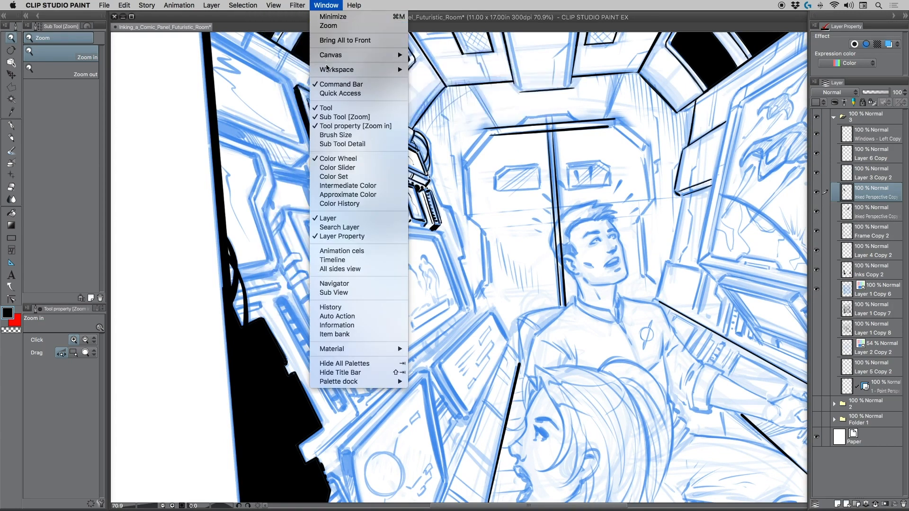
{"action": "mouse_move", "coordinate": [328, 71]}
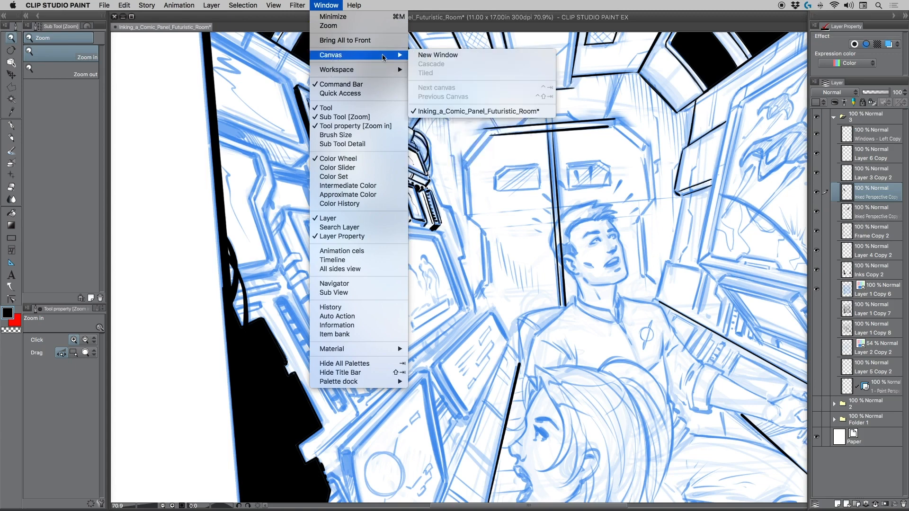
{"action": "left_click", "coordinate": [438, 55]}
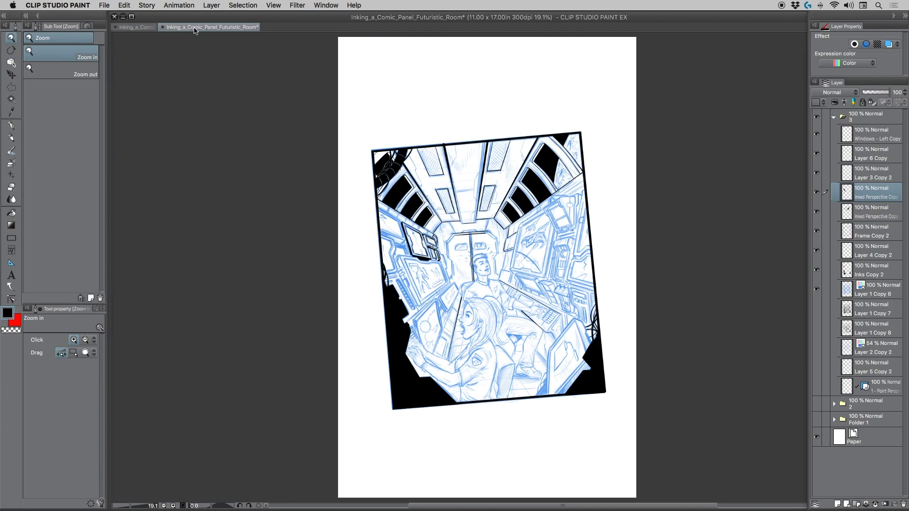
{"action": "left_click_drag", "start_coordinate": [194, 31], "coordinate": [629, 108]}
{"action": "left_click_drag", "start_coordinate": [191, 27], "coordinate": [173, 50]}
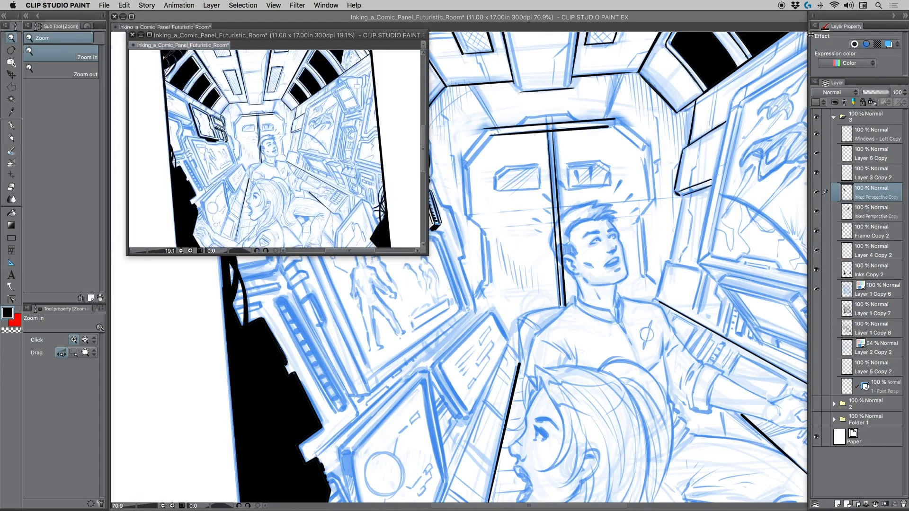
Narrow the palette dock, free the main canvas window, and dock the second canvas view side by side with the original.
{"action": "left_click_drag", "start_coordinate": [811, 35], "coordinate": [861, 40]}
{"action": "left_click_drag", "start_coordinate": [765, 18], "coordinate": [714, 45]}
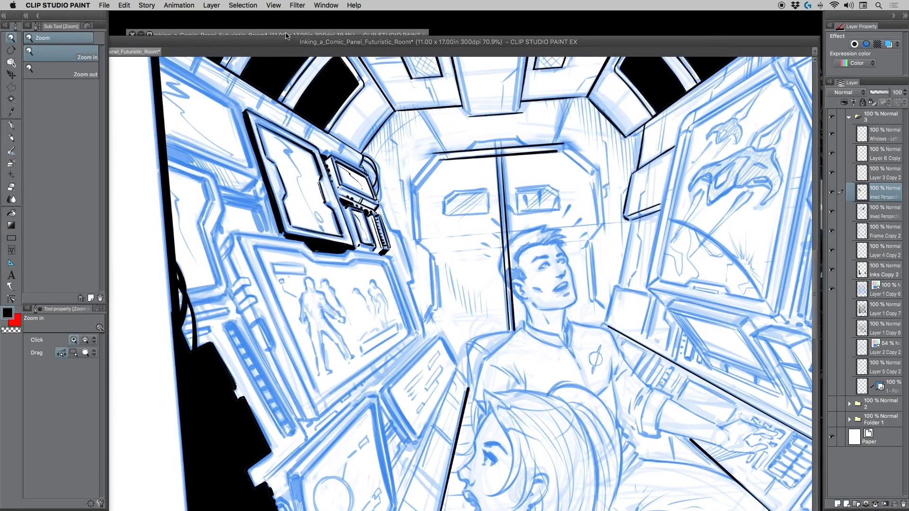
{"action": "left_click_drag", "start_coordinate": [286, 36], "coordinate": [382, 64]}
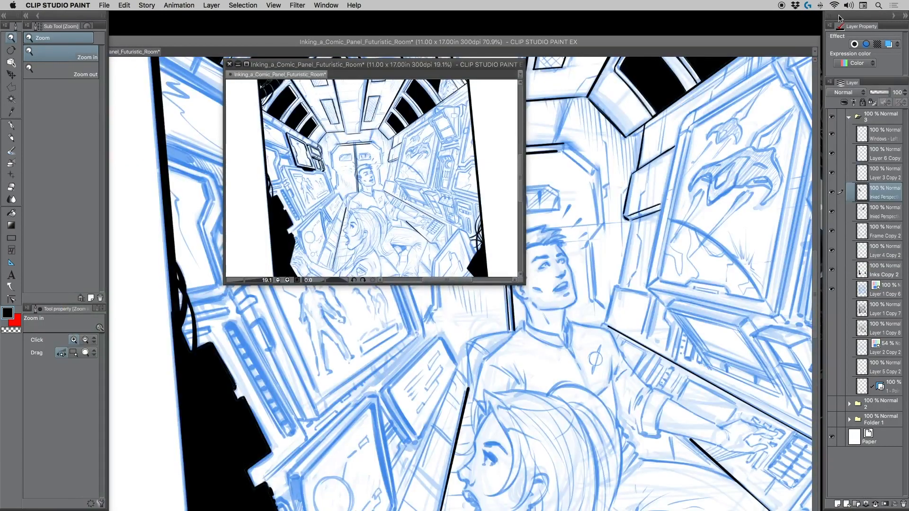
{"action": "left_click_drag", "start_coordinate": [851, 17], "coordinate": [810, 72]}
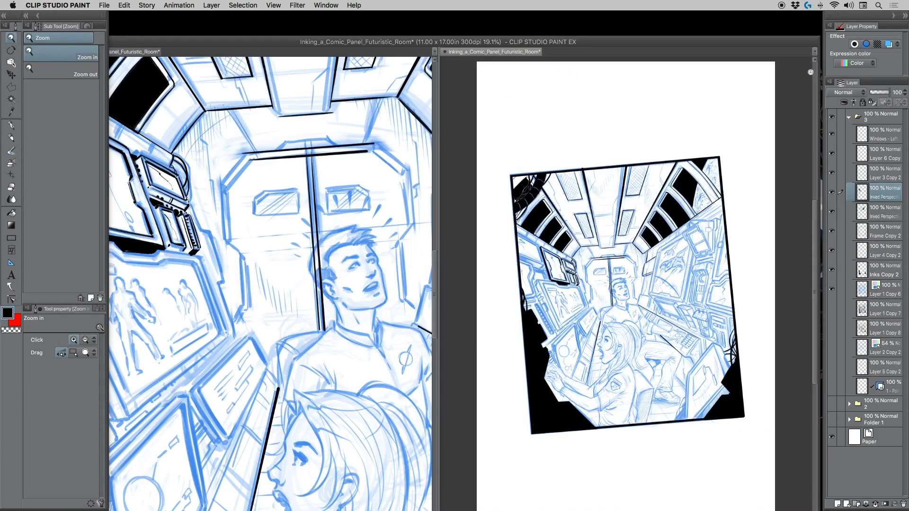
Enlarge the original canvas pane so the second view becomes a narrow reference strip, and move the window back up under the menu bar.
{"action": "left_click", "coordinate": [438, 220]}
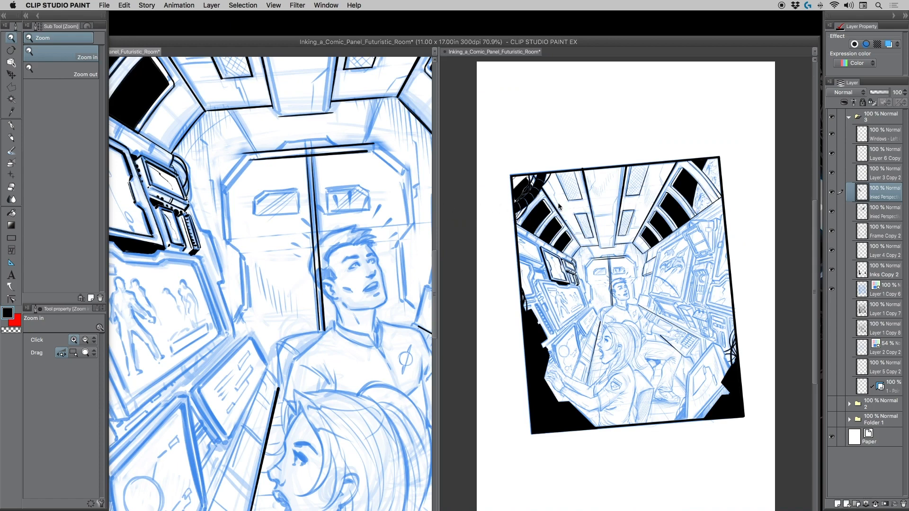
{"action": "left_click_drag", "start_coordinate": [440, 191], "coordinate": [626, 187]}
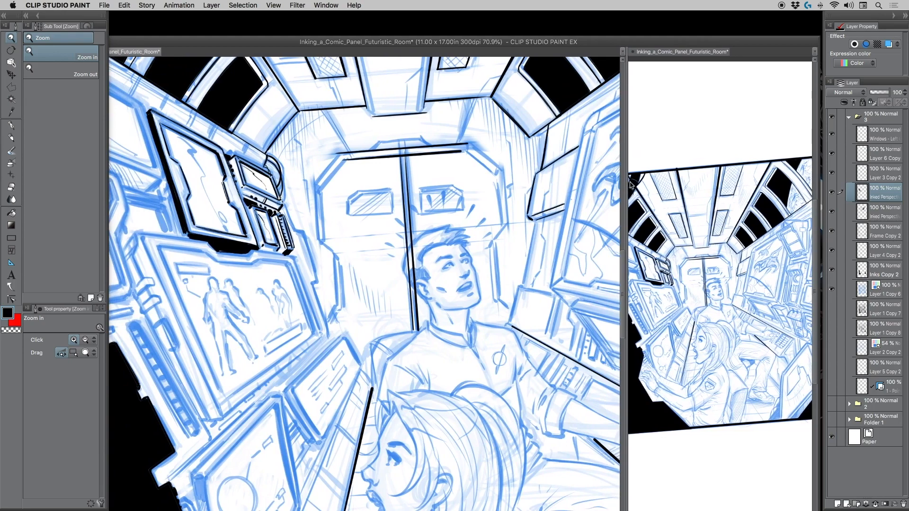
{"action": "left_click", "coordinate": [722, 304]}
{"action": "left_click_drag", "start_coordinate": [721, 311], "coordinate": [725, 201]}
{"action": "left_click_drag", "start_coordinate": [410, 38], "coordinate": [410, 13]}
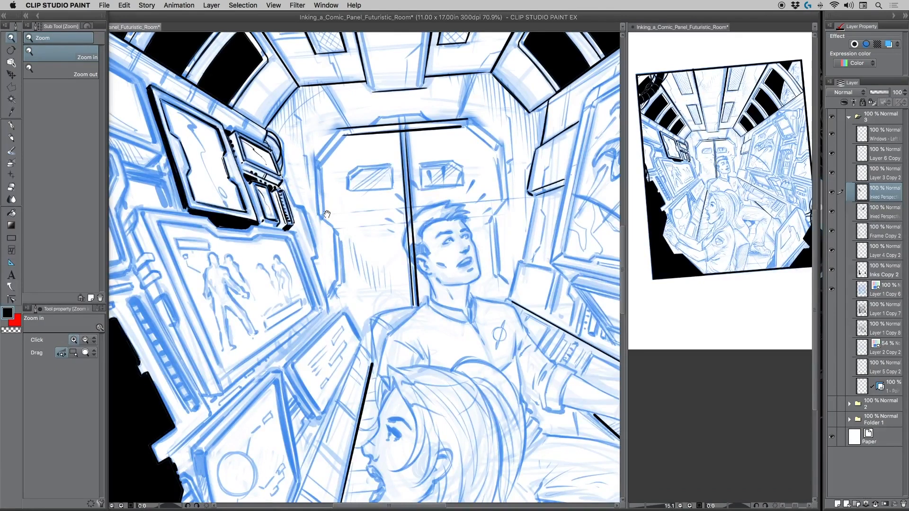
Frame the left wall's monitors close up in the main view and most of the comic panel in the slightly widened reference view.
{"action": "left_click_drag", "start_coordinate": [678, 173], "coordinate": [692, 212]}
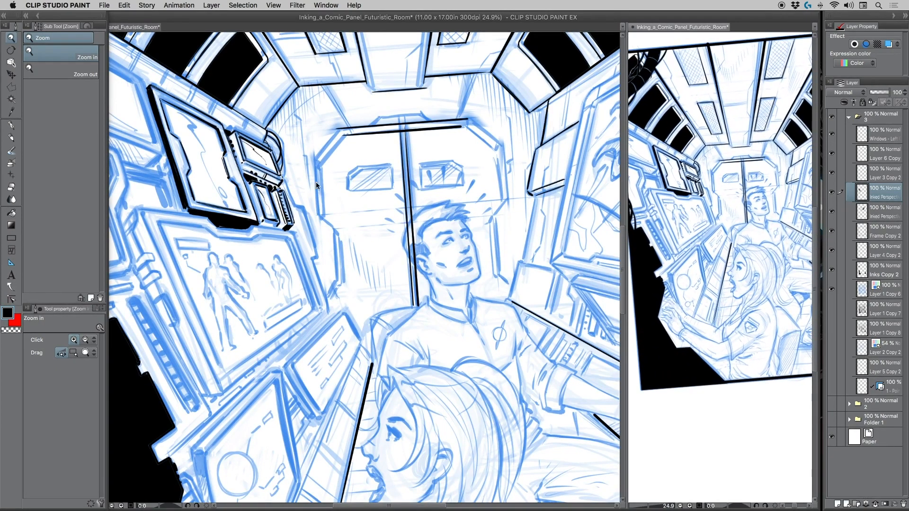
{"action": "left_click_drag", "start_coordinate": [242, 220], "coordinate": [371, 225]}
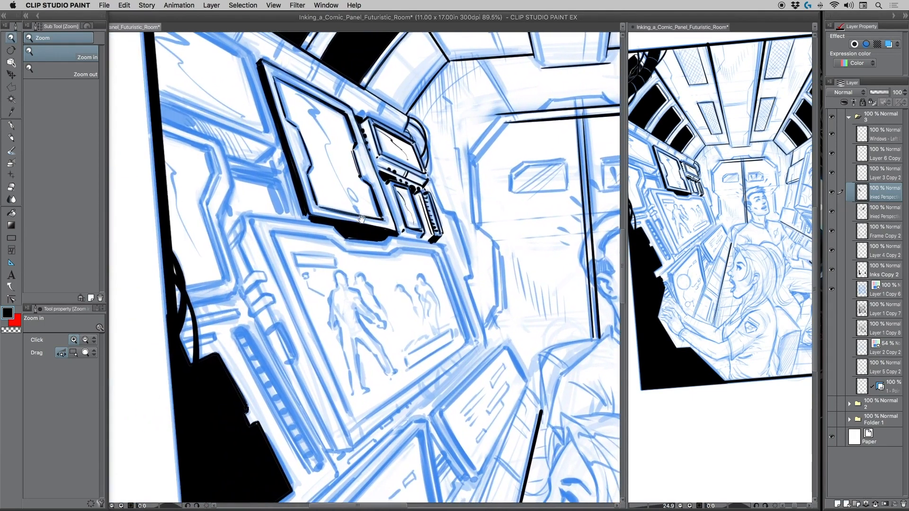
{"action": "left_click_drag", "start_coordinate": [361, 281], "coordinate": [350, 227]}
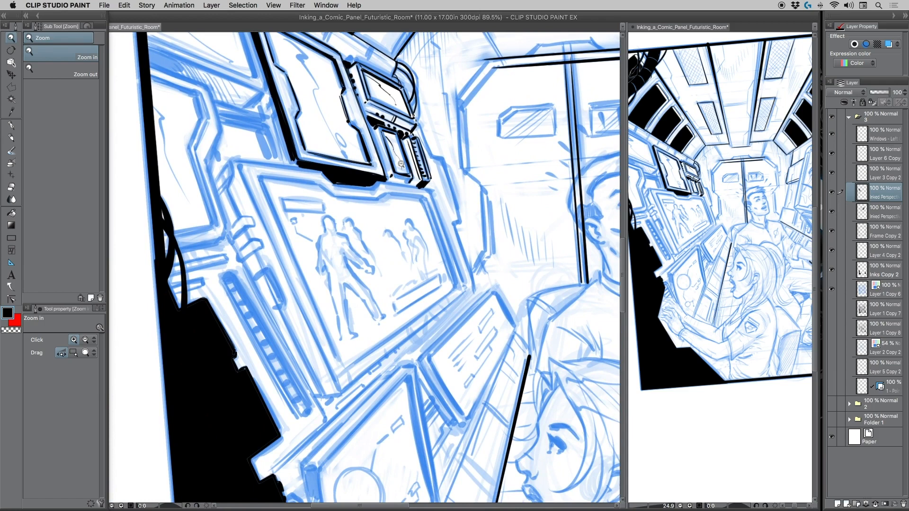
{"action": "left_click", "coordinate": [705, 216]}
{"action": "left_click_drag", "start_coordinate": [701, 218], "coordinate": [698, 220]}
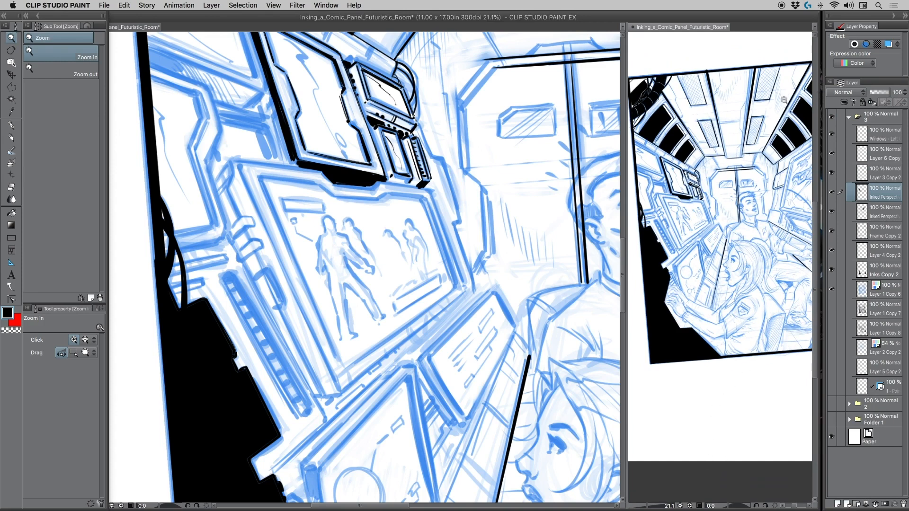
{"action": "left_click_drag", "start_coordinate": [818, 58], "coordinate": [822, 59]}
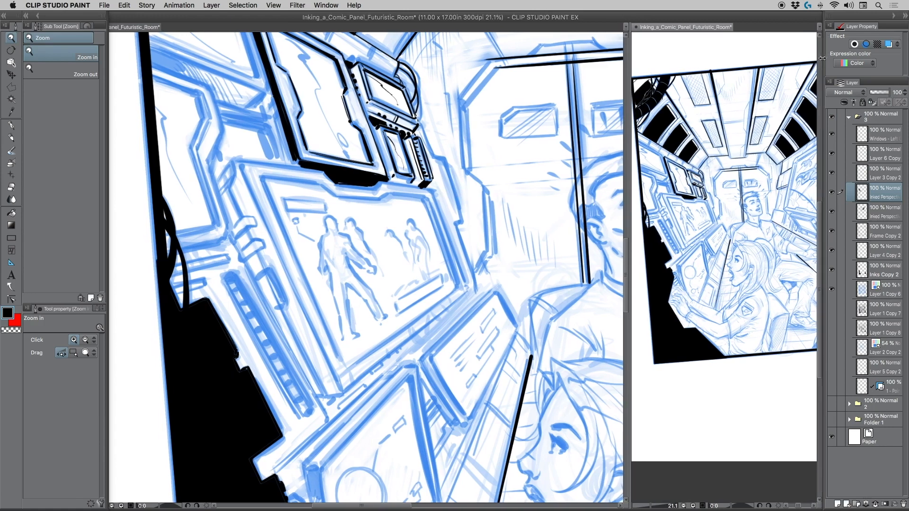
Show the Navigator palette and move it over the main canvas.
{"action": "left_click", "coordinate": [319, 7]}
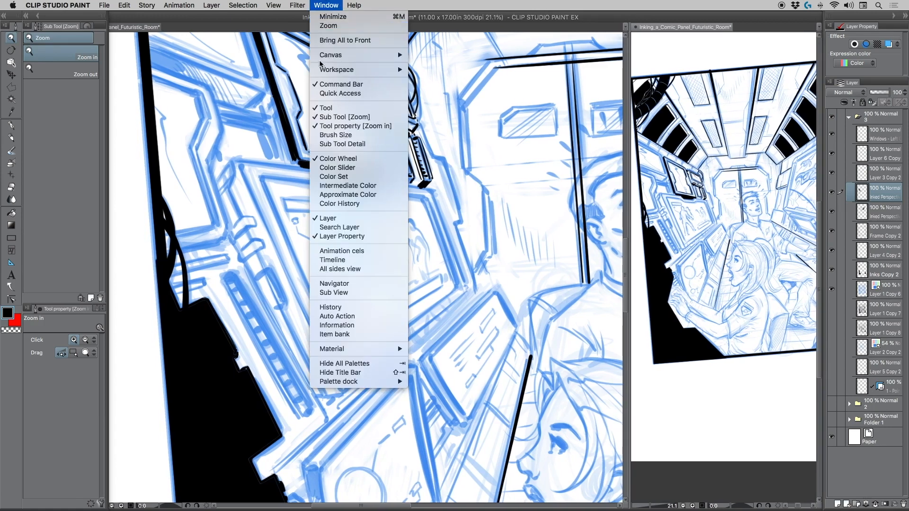
{"action": "mouse_move", "coordinate": [321, 71]}
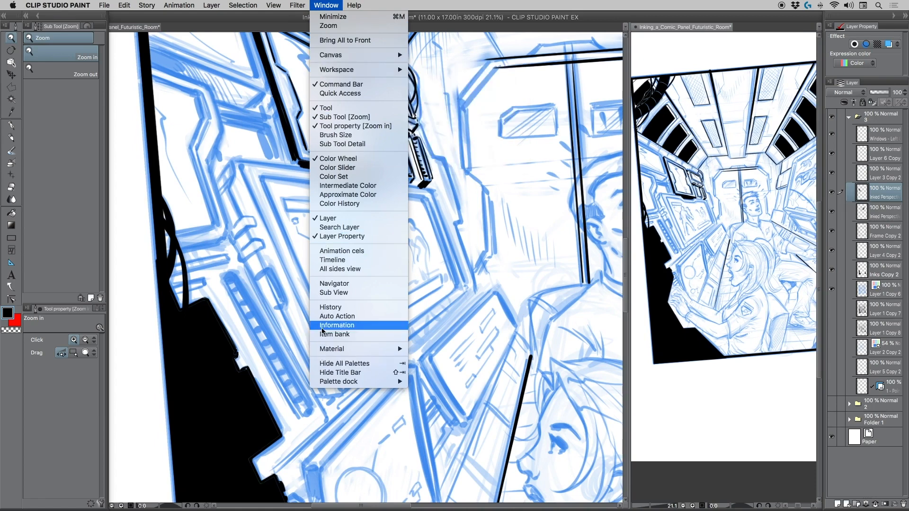
{"action": "left_click", "coordinate": [325, 284]}
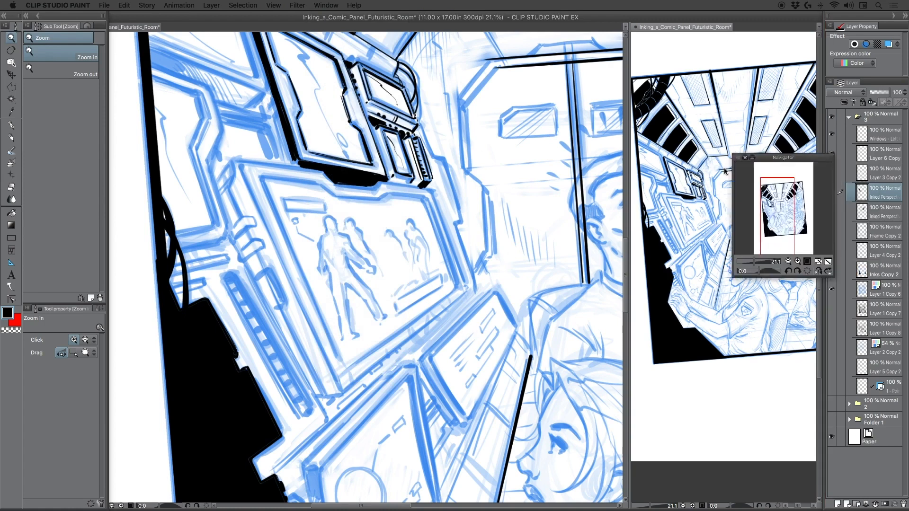
{"action": "left_click_drag", "start_coordinate": [779, 154], "coordinate": [505, 194]}
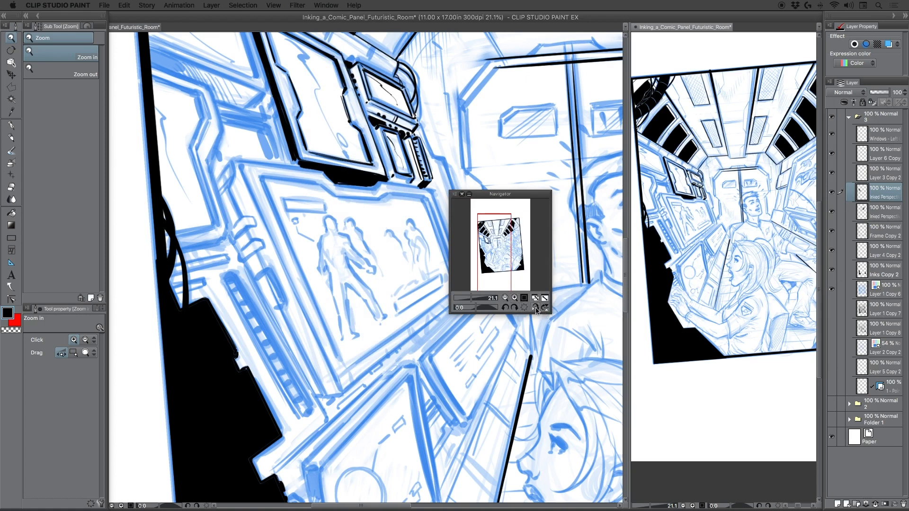
Flip the reference view horizontally, trying the vertical flip and reverting it.
{"action": "left_click", "coordinate": [535, 308]}
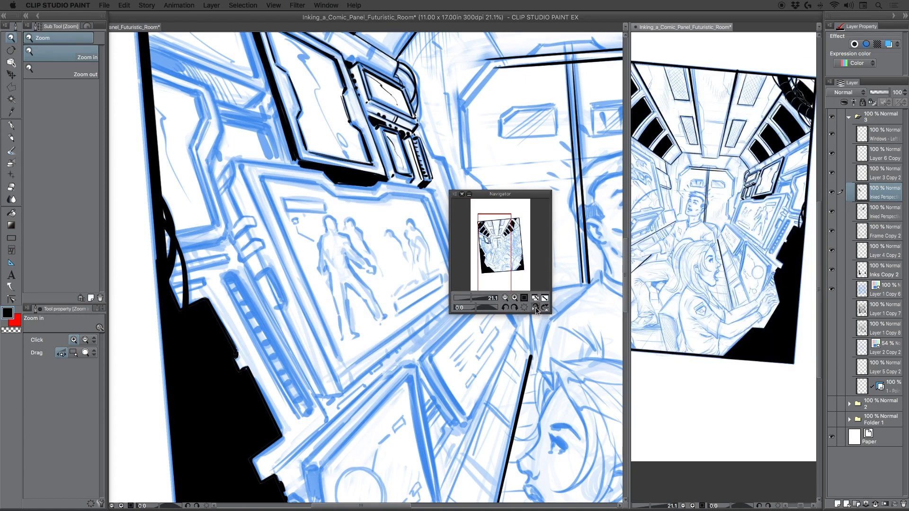
{"action": "left_click", "coordinate": [545, 308]}
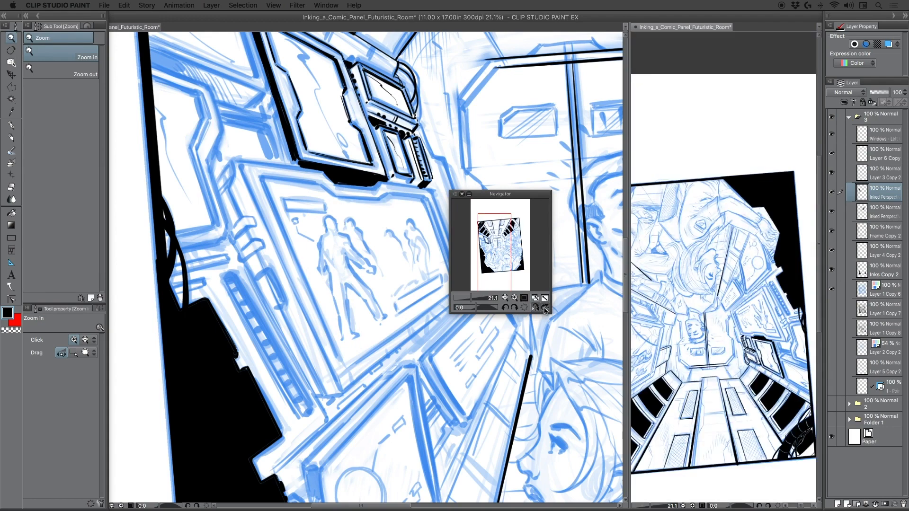
{"action": "left_click", "coordinate": [544, 309]}
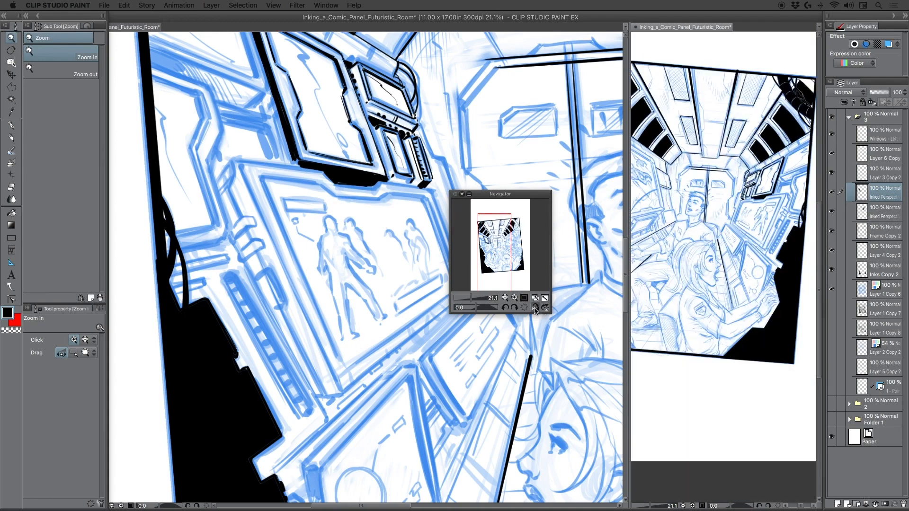
{"action": "left_click", "coordinate": [536, 308]}
{"action": "left_click", "coordinate": [536, 308]}
Dock the Navigator palette together with Layer Property, shorten that palette group, and bring Layer Property back to the front.
{"action": "left_click_drag", "start_coordinate": [501, 195], "coordinate": [848, 29]}
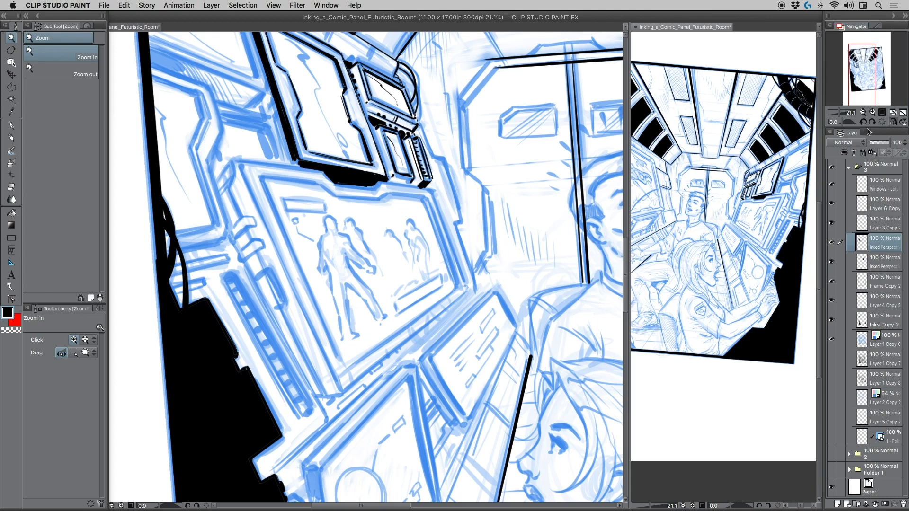
{"action": "left_click_drag", "start_coordinate": [867, 128], "coordinate": [868, 115]}
{"action": "left_click", "coordinate": [876, 27]}
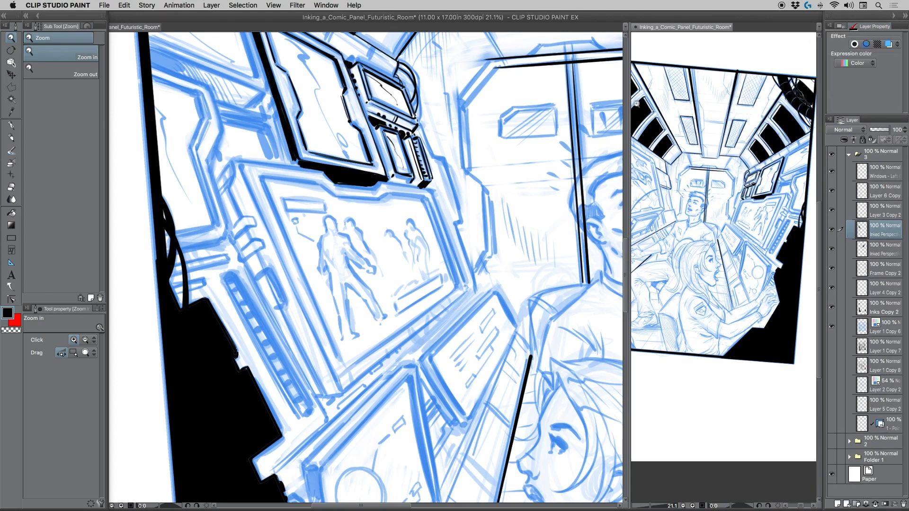
Ink the right inner edge of the large monitor showing the figures with a thick G-pen line at brush size 0.70.
{"action": "left_click", "coordinate": [289, 254]}
{"action": "left_click", "coordinate": [11, 125]}
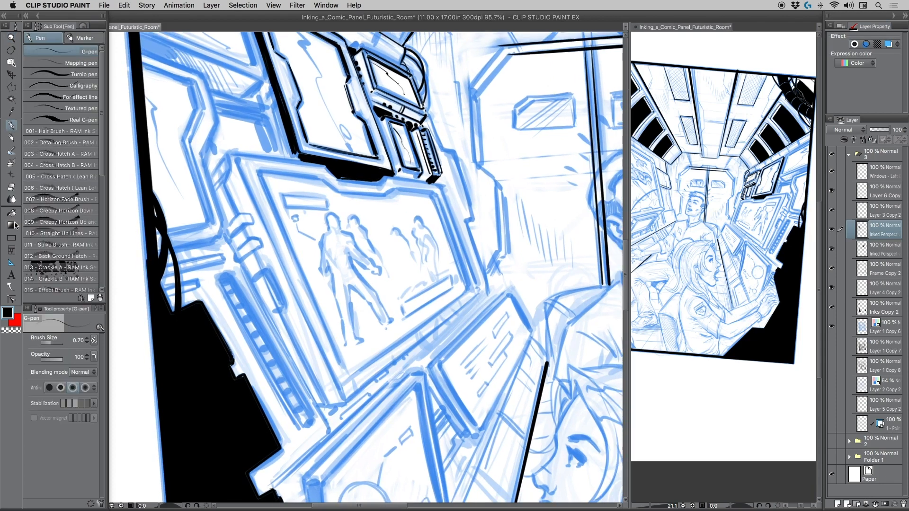
{"action": "left_click_drag", "start_coordinate": [431, 195], "coordinate": [439, 218]}
{"action": "key", "text": "ctrl+z"}
{"action": "key", "text": "ctrl+z"}
{"action": "mouse_move", "coordinate": [437, 212]}
{"action": "left_mouse_down"}
{"action": "mouse_move", "coordinate": [448, 237]}
{"action": "mouse_move", "coordinate": [431, 197]}
{"action": "mouse_move", "coordinate": [466, 290]}
{"action": "left_mouse_up"}
{"action": "left_click_drag", "start_coordinate": [451, 251], "coordinate": [466, 291]}
{"action": "left_click_drag", "start_coordinate": [441, 205], "coordinate": [466, 277]}
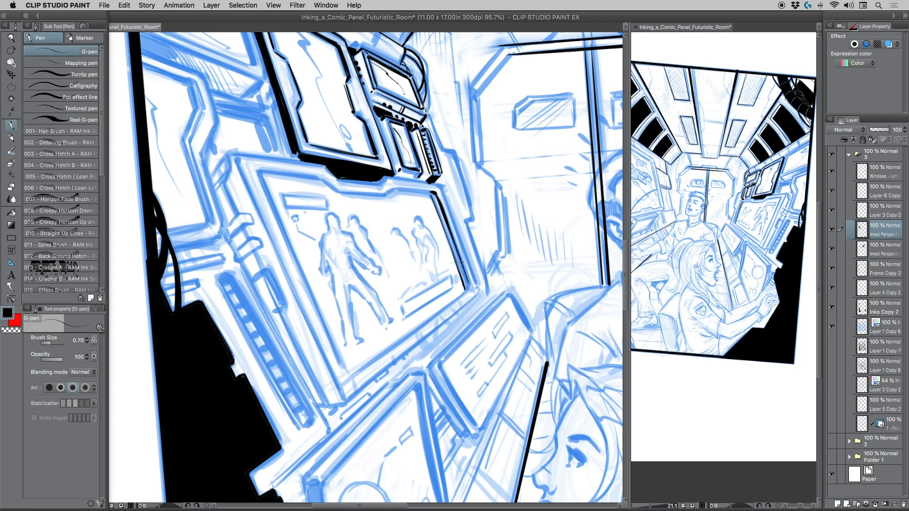
{"action": "left_click_drag", "start_coordinate": [447, 228], "coordinate": [468, 287]}
Ink the lower and left inner edges of the figure monitor with thin straight G-pen lines at brush size 0.20.
{"action": "left_click_drag", "start_coordinate": [467, 292], "coordinate": [353, 375]}
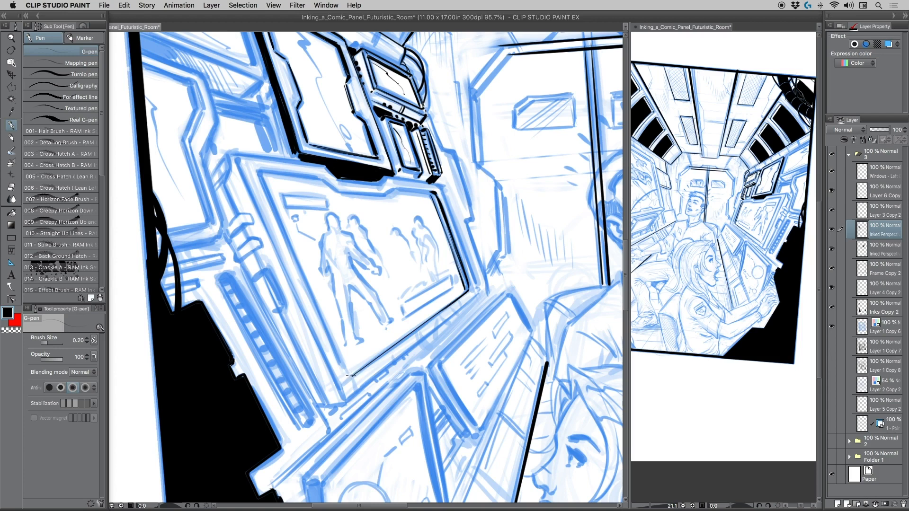
{"action": "mouse_move", "coordinate": [351, 375]}
{"action": "left_mouse_down"}
{"action": "mouse_move", "coordinate": [338, 338]}
{"action": "mouse_move", "coordinate": [350, 248]}
{"action": "mouse_move", "coordinate": [225, 250]}
{"action": "mouse_move", "coordinate": [288, 201]}
{"action": "mouse_move", "coordinate": [257, 171]}
{"action": "left_mouse_up"}
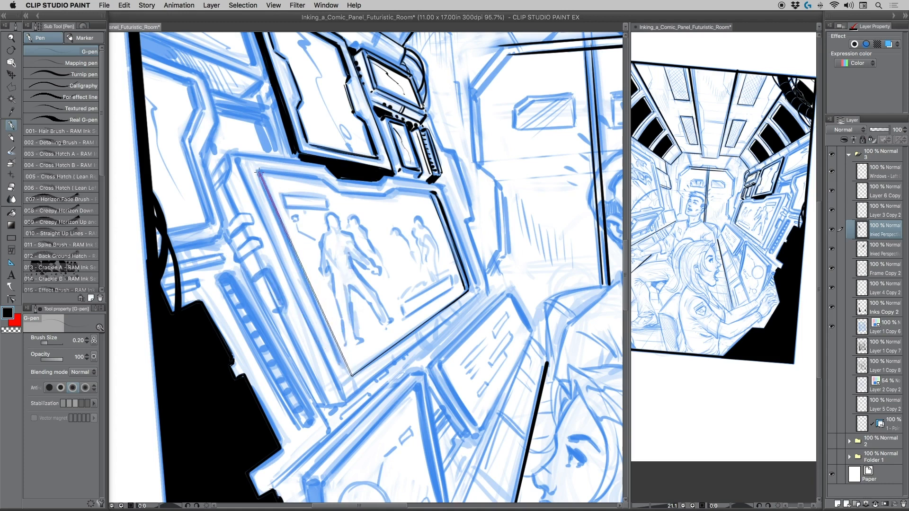
{"action": "left_click", "coordinate": [258, 173], "text": "shift"}
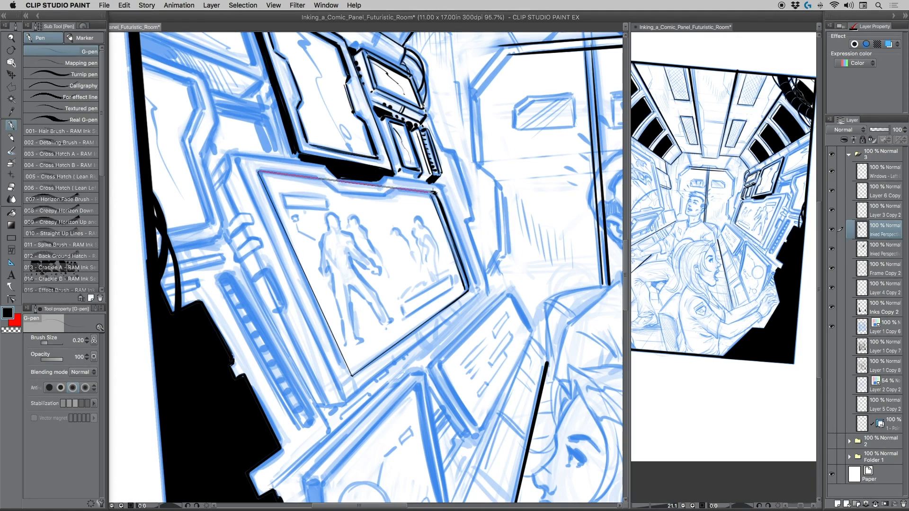
Ink the notched upper inner edge of the figure monitor from its left corner to its right corner.
{"action": "left_click", "coordinate": [321, 177], "text": "shift"}
{"action": "left_click", "coordinate": [433, 192], "text": "shift"}
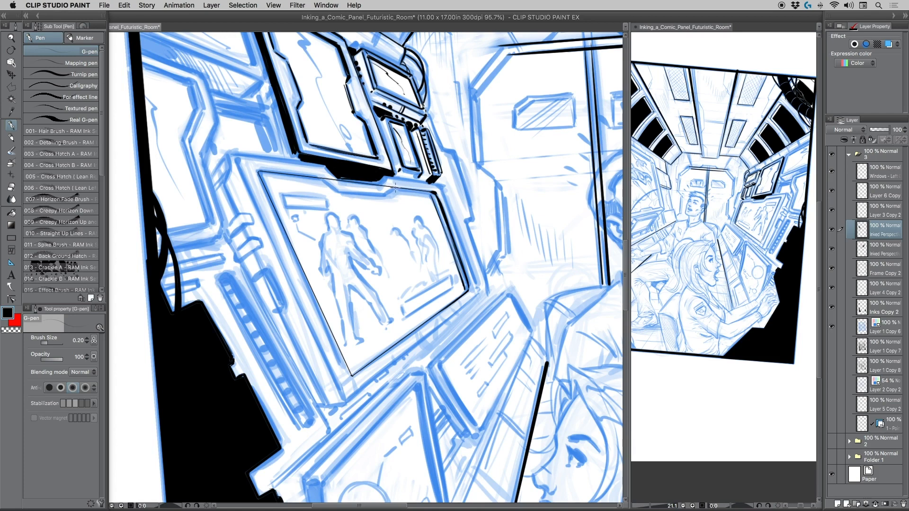
{"action": "key", "text": "super+z"}
{"action": "left_click_drag", "start_coordinate": [394, 188], "coordinate": [433, 192]}
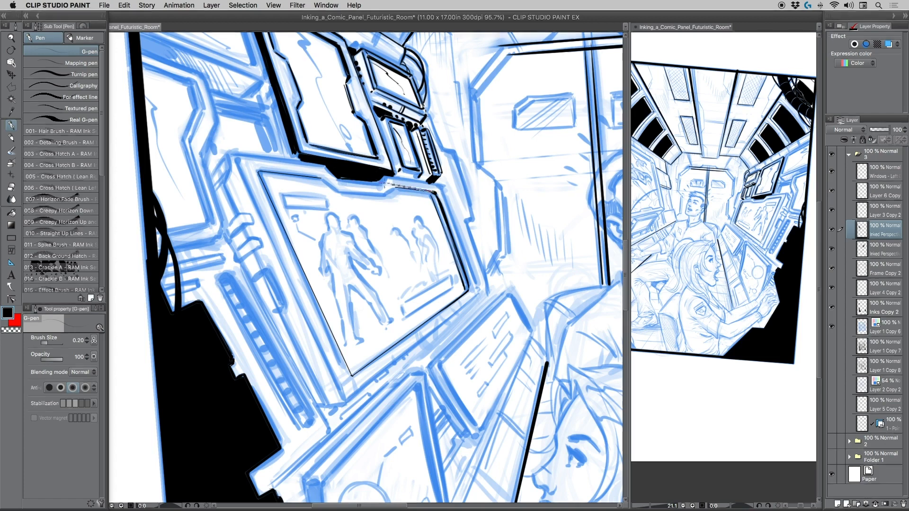
{"action": "left_click_drag", "start_coordinate": [433, 192], "coordinate": [258, 171]}
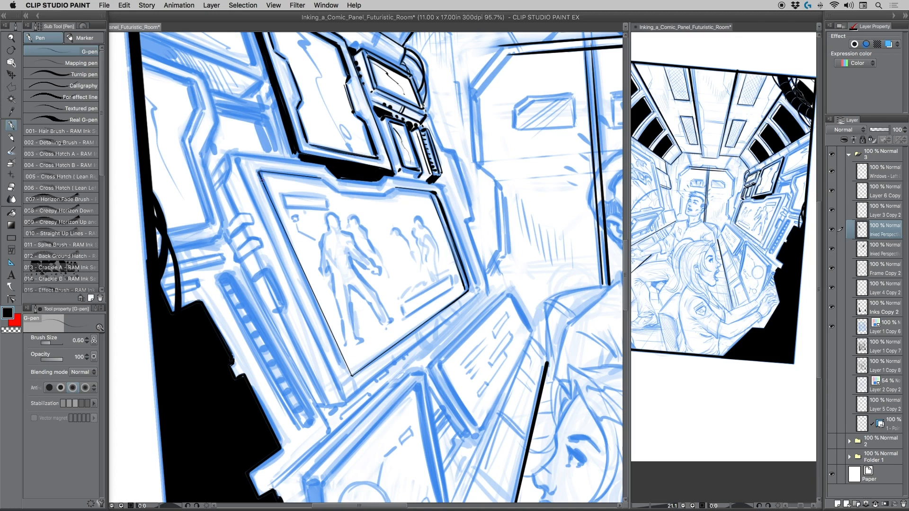
Thicken the left inner edge of the figure monitor with the G-pen at brush size 0.60.
{"action": "left_click_drag", "start_coordinate": [258, 172], "coordinate": [297, 254]}
{"action": "left_click_drag", "start_coordinate": [346, 363], "coordinate": [326, 317]}
{"action": "key", "text": "bracketleft"}
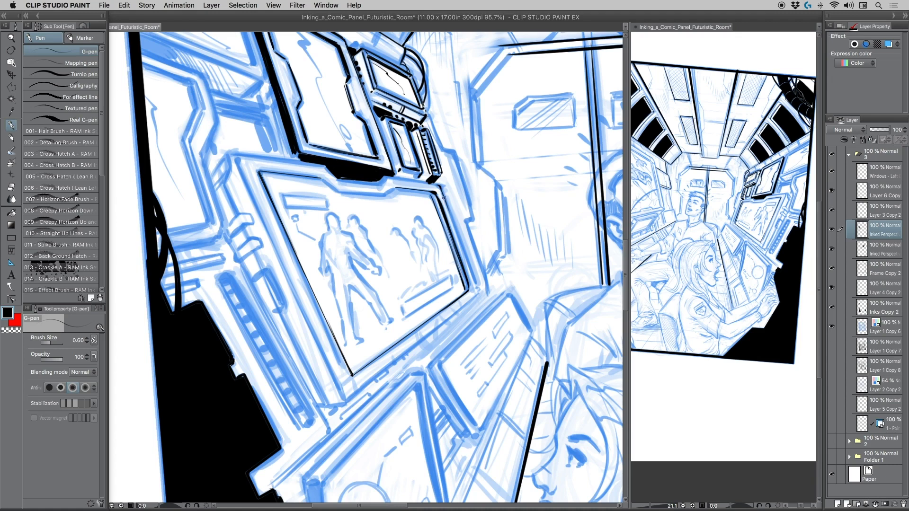
Ink a second line outside the figure monitor's right edge, thickening its lower part with a larger brush size.
{"action": "left_click_drag", "start_coordinate": [444, 198], "coordinate": [476, 284]}
{"action": "key", "text": "bracketright"}
{"action": "key", "text": "bracketright"}
{"action": "key", "text": "bracketright"}
{"action": "left_click_drag", "start_coordinate": [464, 252], "coordinate": [475, 295]}
Ink the second line below the figure monitor's lower edge, building it up with overlapping strokes at brush size 0.60.
{"action": "key", "text": "bracketleft"}
{"action": "key", "text": "bracketleft"}
{"action": "key", "text": "bracketleft"}
{"action": "left_click_drag", "start_coordinate": [471, 299], "coordinate": [446, 320]}
{"action": "left_click_drag", "start_coordinate": [473, 295], "coordinate": [349, 400]}
{"action": "mouse_move", "coordinate": [474, 297]}
{"action": "left_mouse_down"}
{"action": "mouse_move", "coordinate": [348, 399]}
{"action": "mouse_move", "coordinate": [464, 305]}
{"action": "left_mouse_up"}
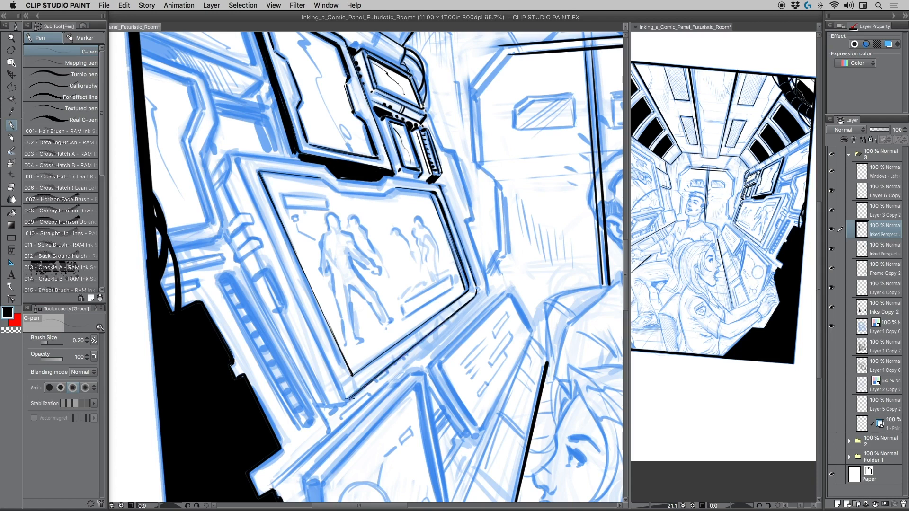
{"action": "left_click_drag", "start_coordinate": [349, 400], "coordinate": [453, 310]}
{"action": "left_click_drag", "start_coordinate": [350, 399], "coordinate": [469, 300]}
{"action": "left_click_drag", "start_coordinate": [349, 398], "coordinate": [473, 295]}
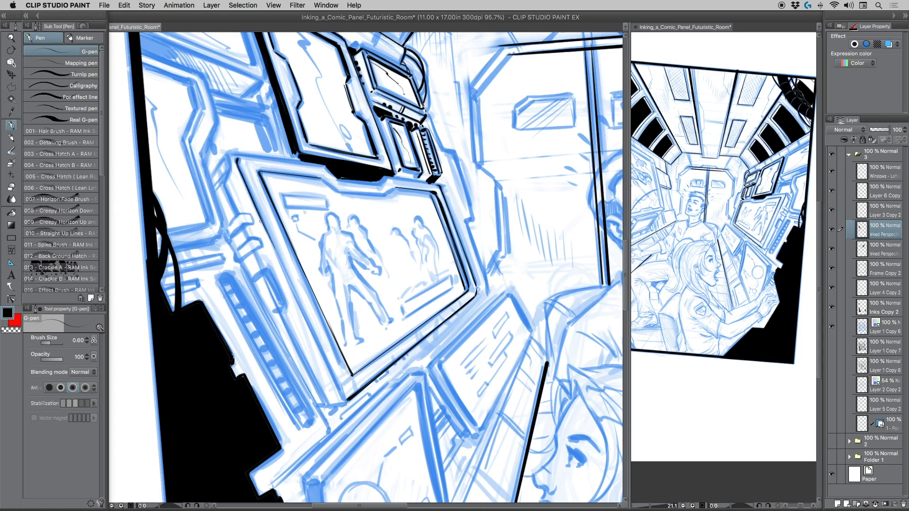
Thicken the left outer edge of the figure monitor down to its lower corner, building it up to brush size 1.00.
{"action": "left_click_drag", "start_coordinate": [280, 261], "coordinate": [344, 399]}
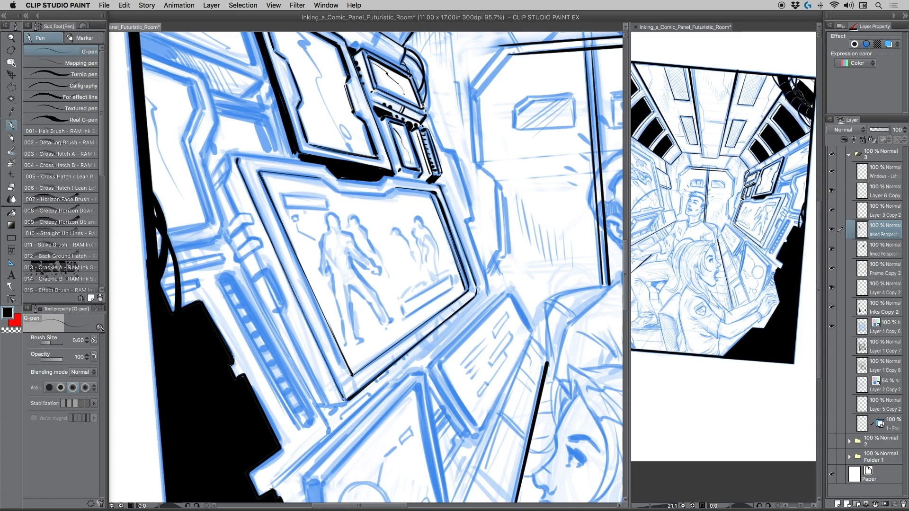
{"action": "key", "text": "bracketright"}
{"action": "key", "text": "bracketright"}
{"action": "mouse_move", "coordinate": [267, 231]}
{"action": "left_mouse_down"}
{"action": "mouse_move", "coordinate": [276, 252]}
{"action": "mouse_move", "coordinate": [262, 220]}
{"action": "mouse_move", "coordinate": [343, 399]}
{"action": "mouse_move", "coordinate": [331, 371]}
{"action": "mouse_move", "coordinate": [346, 401]}
{"action": "left_mouse_up"}
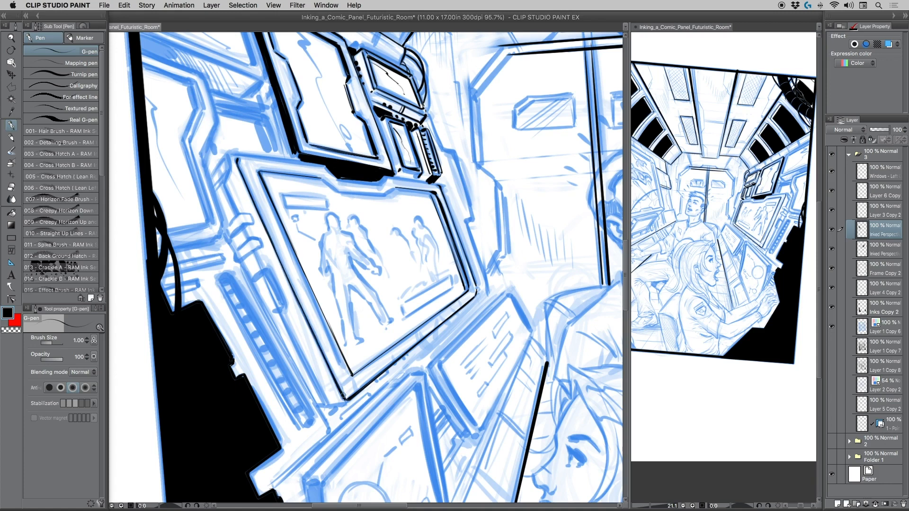
{"action": "key", "text": "bracketleft"}
{"action": "left_click_drag", "start_coordinate": [321, 179], "coordinate": [335, 190]}
{"action": "key", "text": "super+z"}
Show the perspective ruler layer to check the vanishing lines against the figure monitor, and hide it again.
{"action": "left_click_drag", "start_coordinate": [328, 114], "coordinate": [246, 102]}
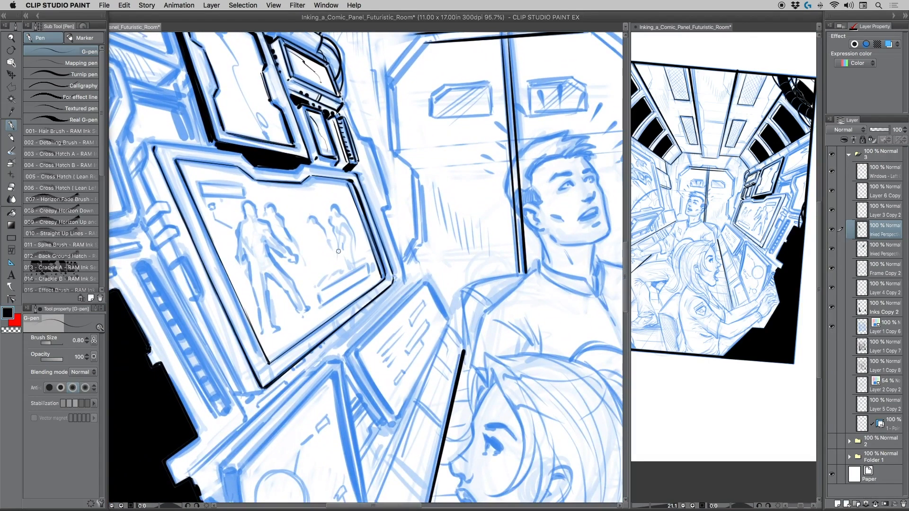
{"action": "left_click_drag", "start_coordinate": [335, 263], "coordinate": [325, 245]}
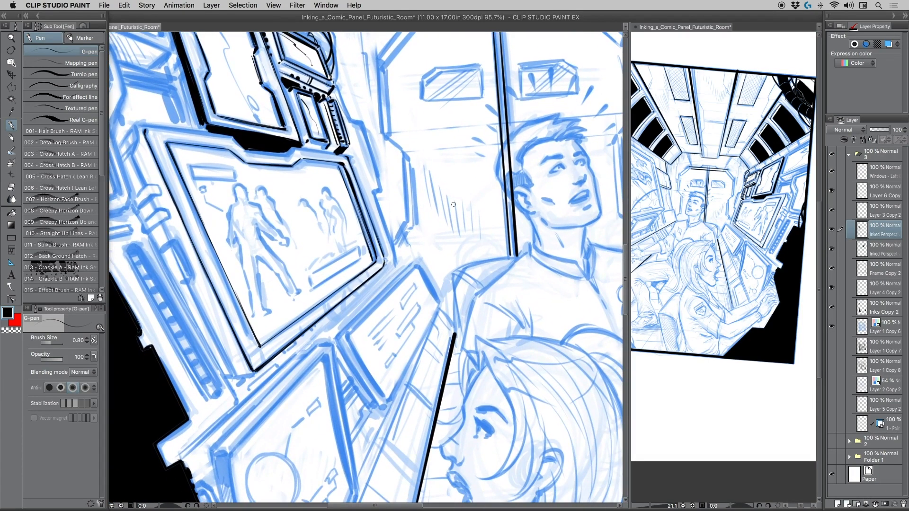
{"action": "left_click", "coordinate": [831, 425]}
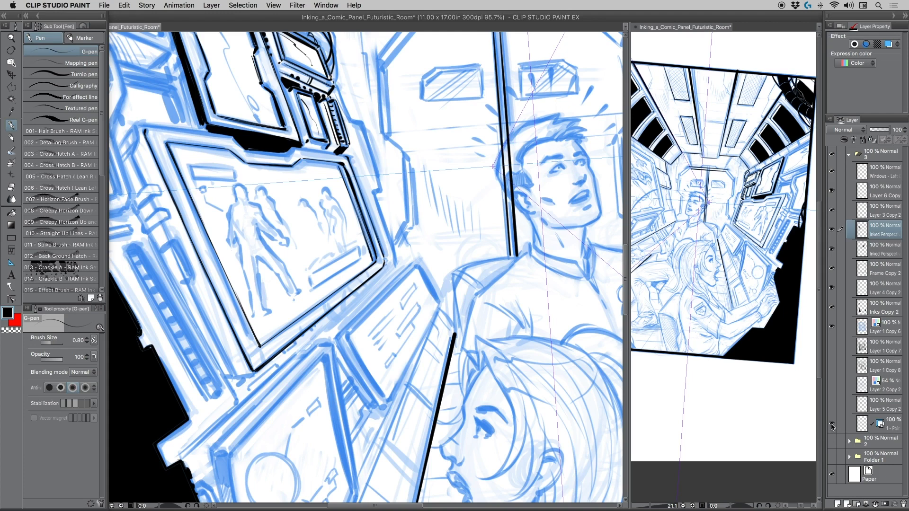
{"action": "left_click", "coordinate": [831, 423]}
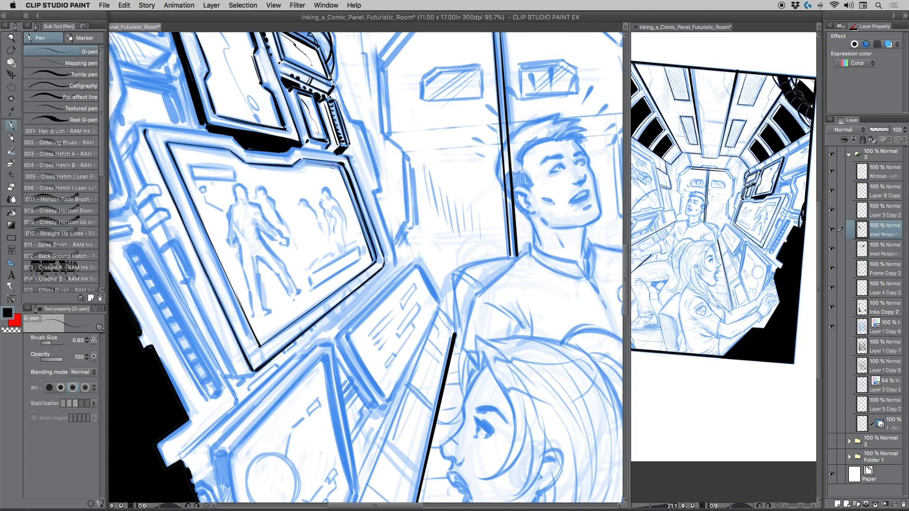
Thicken the notched upper inner edge of the figure monitor with black G-pen strokes at brush size 0.80.
{"action": "left_click_drag", "start_coordinate": [304, 162], "coordinate": [340, 166]}
{"action": "left_click_drag", "start_coordinate": [169, 144], "coordinate": [292, 171]}
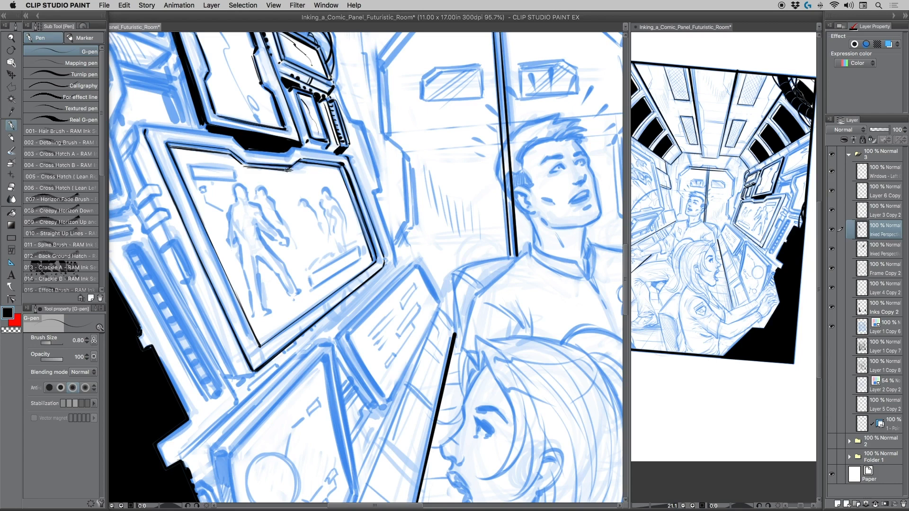
{"action": "left_click", "coordinate": [11, 329]}
{"action": "left_click", "coordinate": [8, 313]}
{"action": "mouse_move", "coordinate": [230, 152]}
{"action": "left_mouse_down"}
{"action": "mouse_move", "coordinate": [244, 166]}
{"action": "mouse_move", "coordinate": [297, 161]}
{"action": "left_mouse_up"}
Ink the figure monitor's upper outer edge between its right corner and the notch, redoing the first stroke.
{"action": "key", "text": "r"}
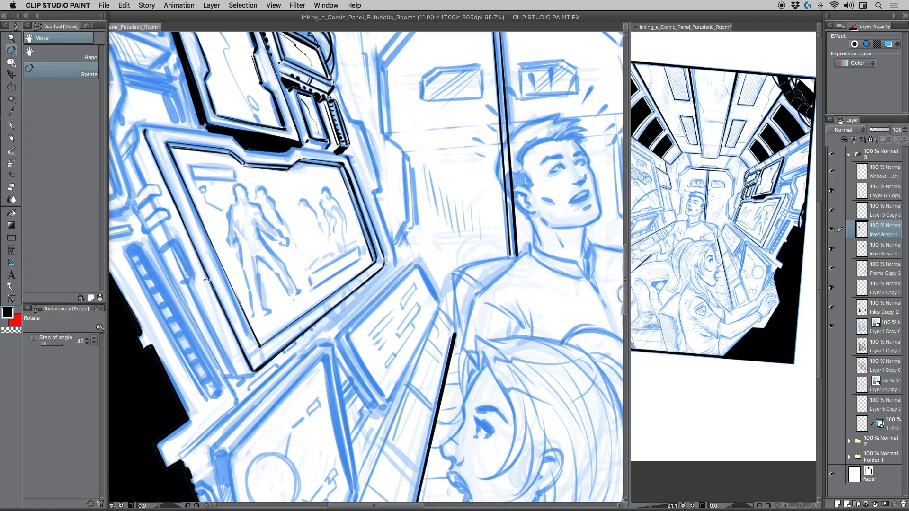
{"action": "left_click_drag", "start_coordinate": [208, 283], "coordinate": [283, 339]}
{"action": "key", "text": "p"}
{"action": "left_click_drag", "start_coordinate": [271, 277], "coordinate": [398, 245]}
{"action": "left_click_drag", "start_coordinate": [357, 206], "coordinate": [342, 246]}
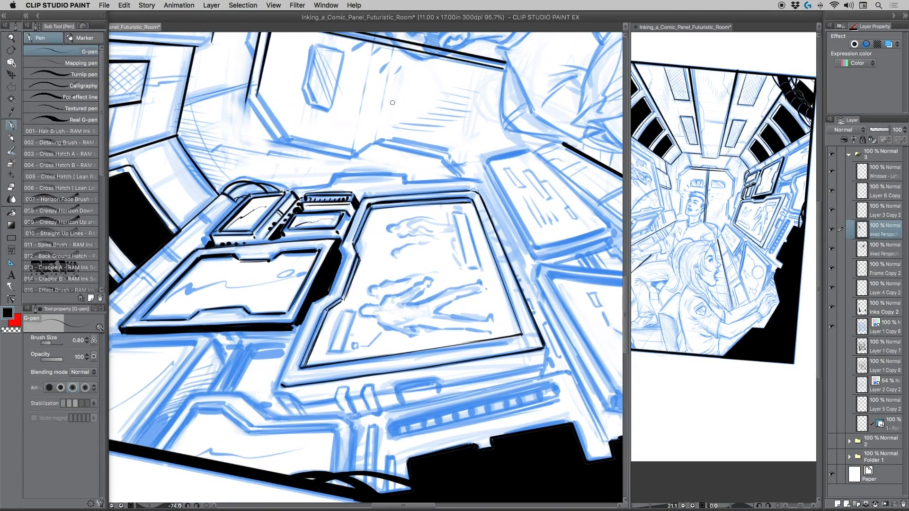
{"action": "key", "text": "super+z"}
{"action": "key", "text": "super+z"}
{"action": "mouse_move", "coordinate": [359, 206]}
{"action": "left_mouse_down"}
{"action": "mouse_move", "coordinate": [332, 290]}
{"action": "mouse_move", "coordinate": [337, 268]}
{"action": "left_mouse_up"}
{"action": "mouse_move", "coordinate": [311, 304]}
{"action": "left_mouse_down"}
{"action": "mouse_move", "coordinate": [325, 294]}
{"action": "mouse_move", "coordinate": [313, 304]}
{"action": "left_mouse_up"}
Ink the figure monitor's upper outer edge from the notch to its left corner with overlapping strokes at brush size 0.80.
{"action": "left_click_drag", "start_coordinate": [267, 283], "coordinate": [282, 211]}
{"action": "left_click_drag", "start_coordinate": [330, 230], "coordinate": [294, 309]}
{"action": "left_click_drag", "start_coordinate": [311, 273], "coordinate": [301, 295]}
{"action": "left_click_drag", "start_coordinate": [318, 252], "coordinate": [292, 313]}
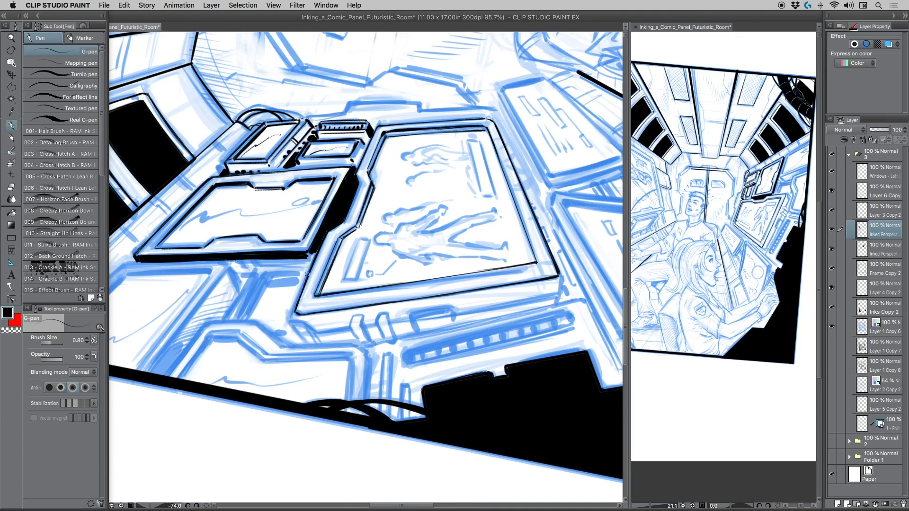
{"action": "left_click_drag", "start_coordinate": [307, 274], "coordinate": [294, 311]}
{"action": "left_click_drag", "start_coordinate": [317, 250], "coordinate": [293, 310]}
{"action": "double_click", "coordinate": [12, 51]}
Flip the reference view horizontally and enlarge it to 40.4% on the wall monitors, then return to the main canvas.
{"action": "left_click", "coordinate": [652, 44]}
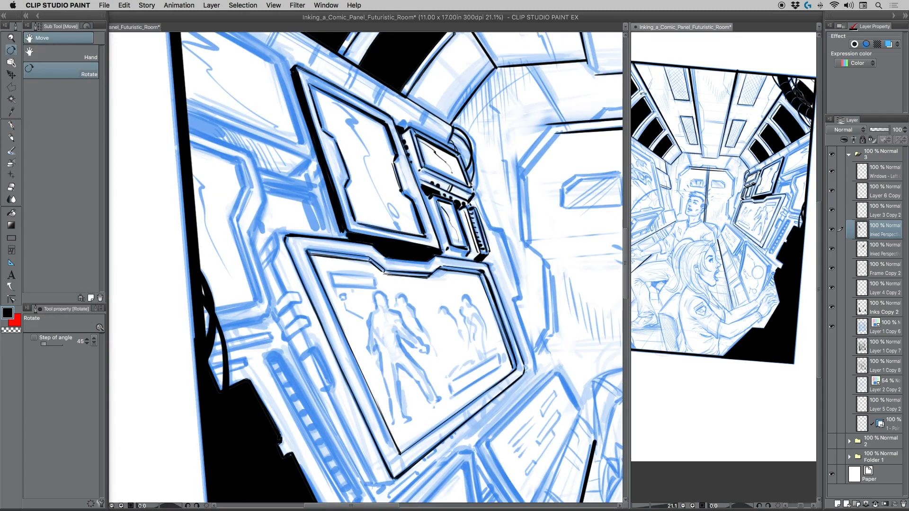
{"action": "left_click", "coordinate": [840, 27]}
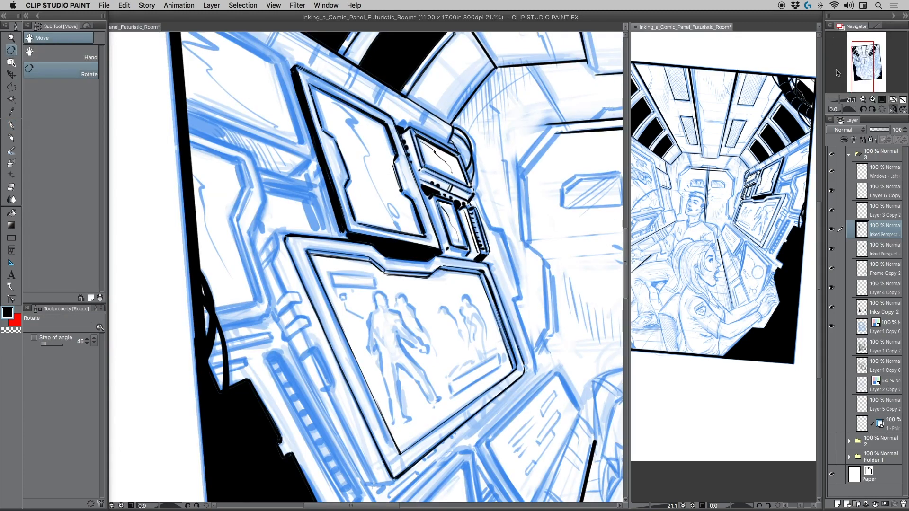
{"action": "left_click", "coordinate": [893, 109]}
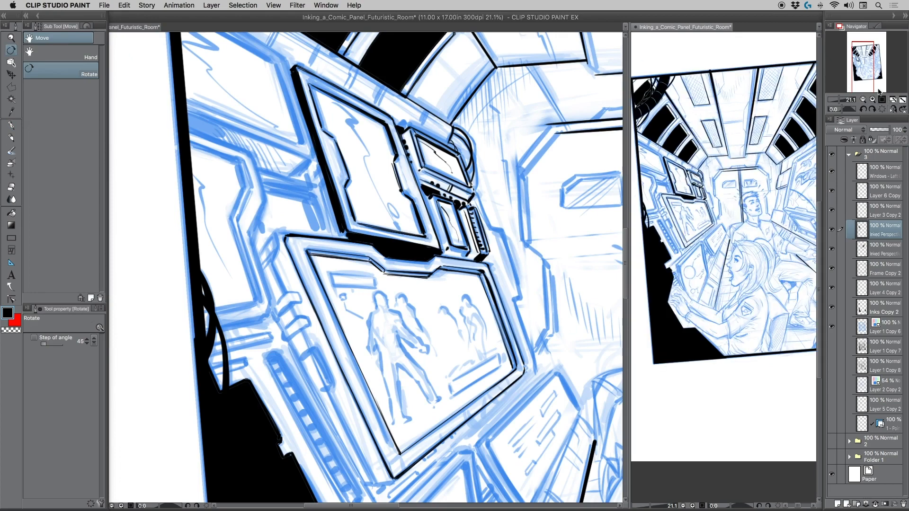
{"action": "key", "text": "/"}
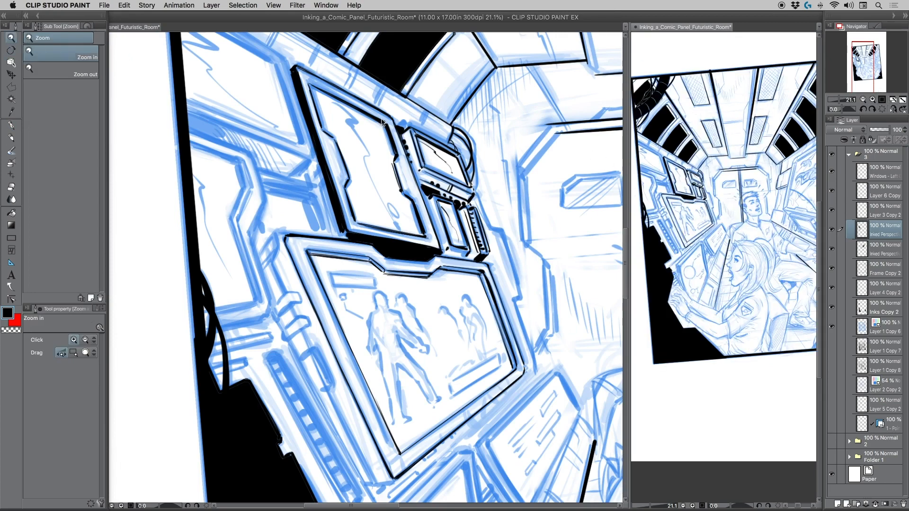
{"action": "left_click_drag", "start_coordinate": [665, 195], "coordinate": [696, 219]}
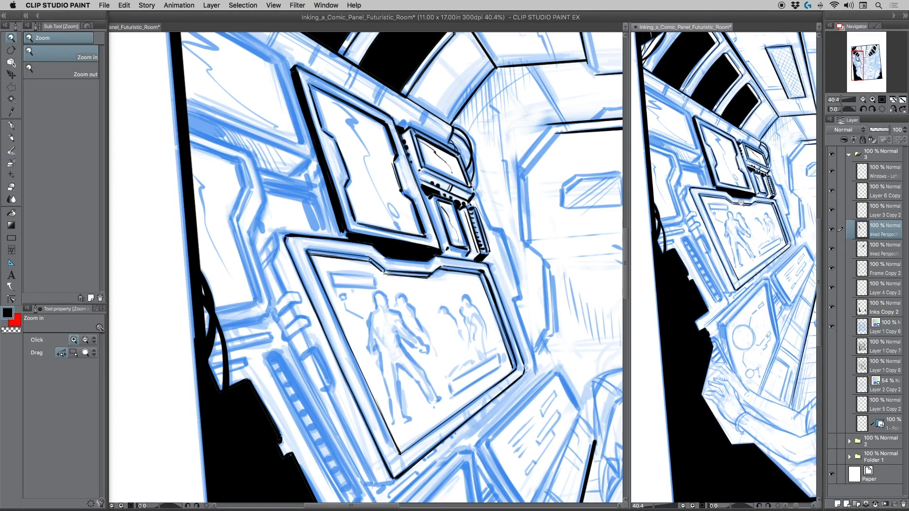
{"action": "left_click", "coordinate": [407, 274]}
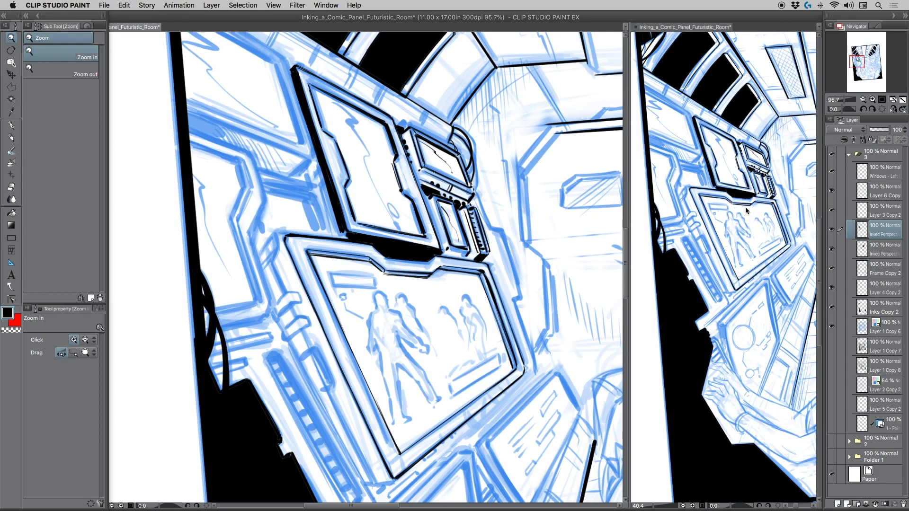
Try crossed diagonals between the figure screen's corners and a dividing line through their intersection at brush size 0.30, then undo them.
{"action": "left_click", "coordinate": [11, 126]}
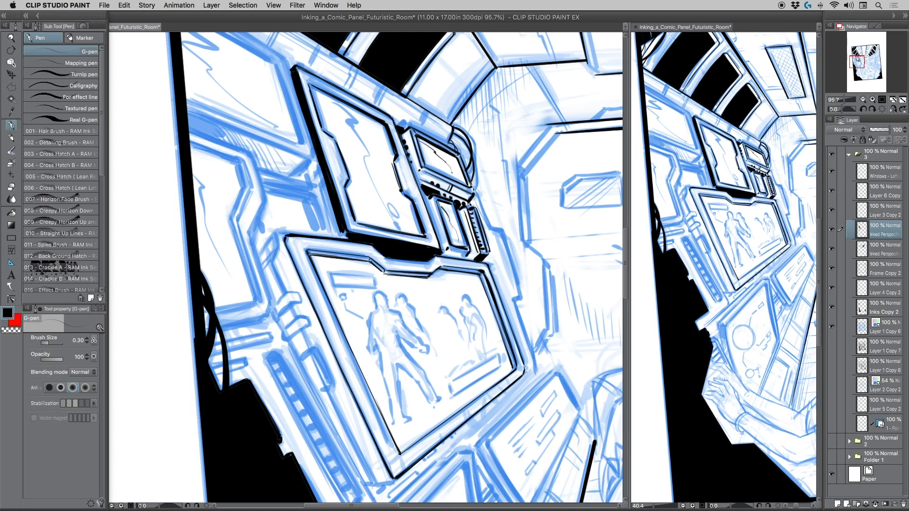
{"action": "left_click_drag", "start_coordinate": [310, 255], "coordinate": [516, 368]}
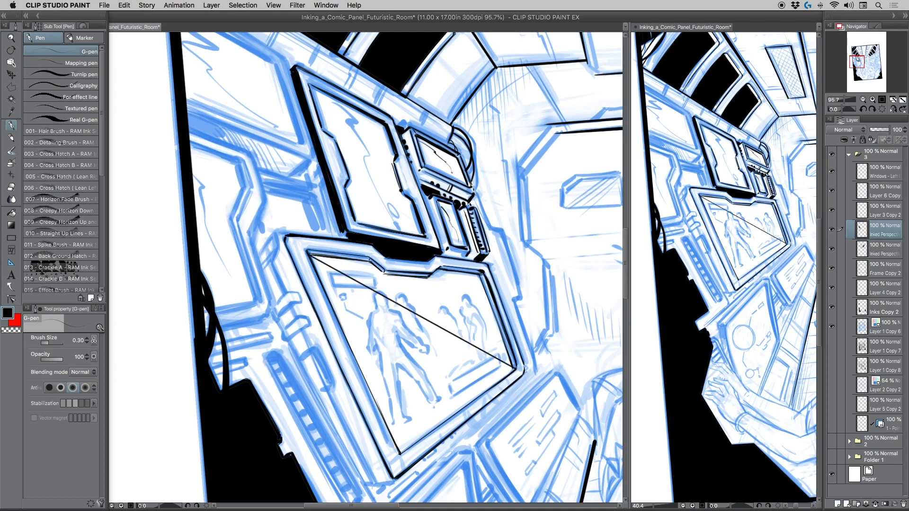
{"action": "left_click_drag", "start_coordinate": [481, 273], "coordinate": [400, 453]}
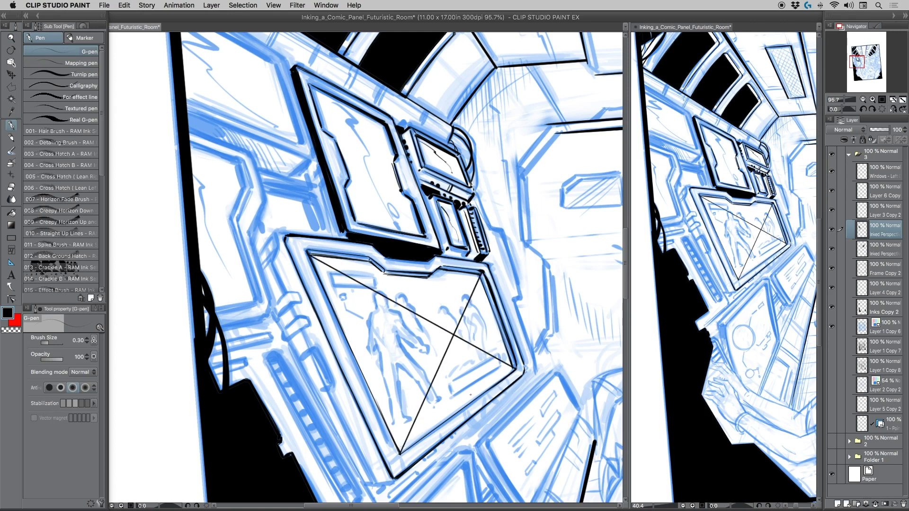
{"action": "left_click_drag", "start_coordinate": [473, 401], "coordinate": [431, 274]}
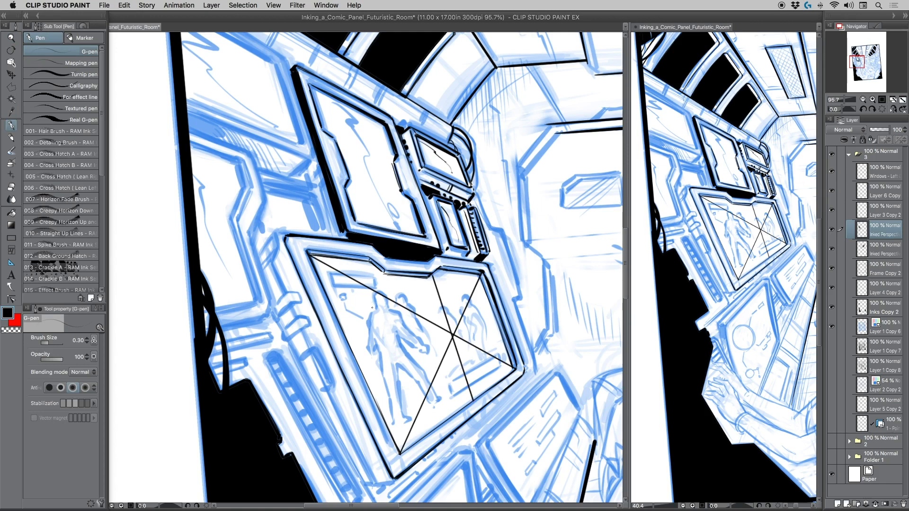
{"action": "key", "text": "super+z"}
{"action": "key", "text": "super+z"}
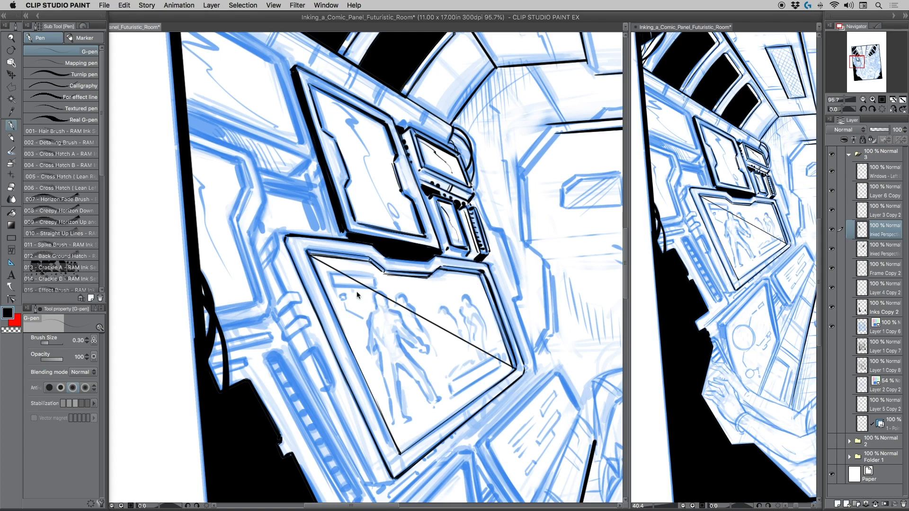
{"action": "key", "text": "super+z"}
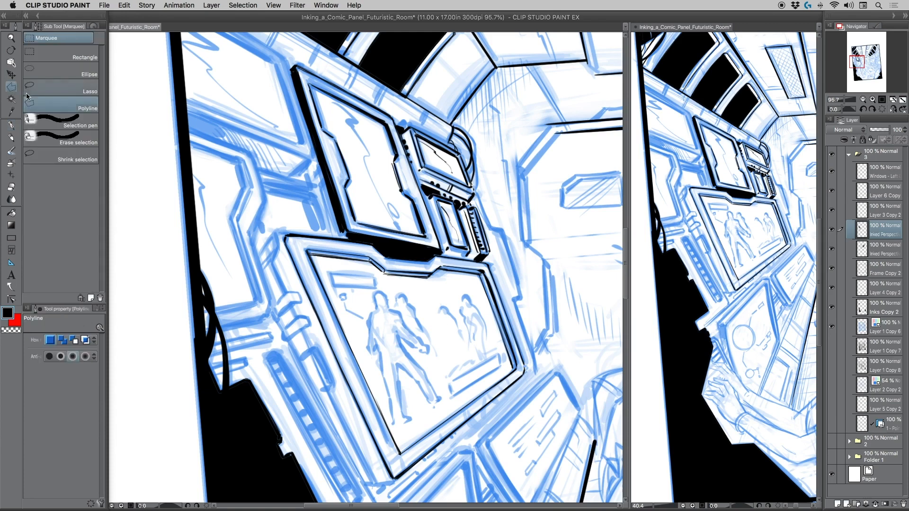
{"action": "left_click", "coordinate": [11, 86]}
{"action": "left_click", "coordinate": [10, 125]}
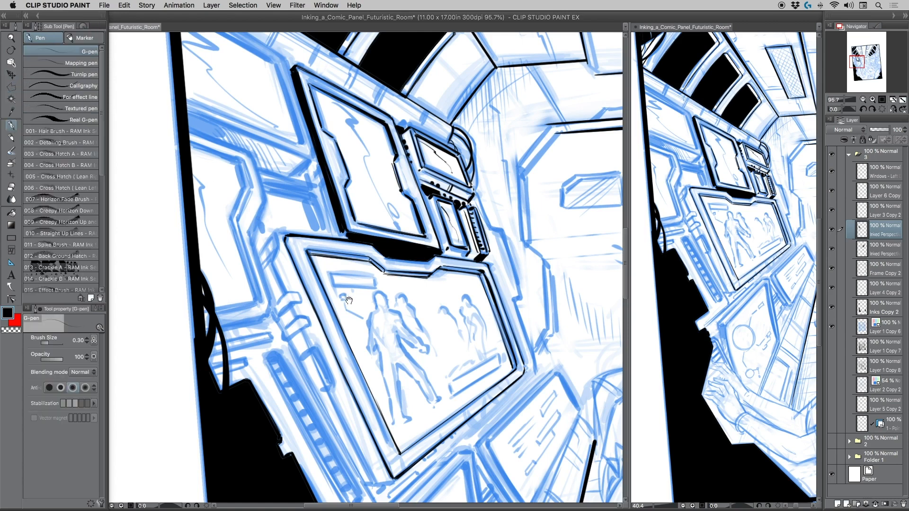
Ink the right inner edge of the upper-left wall panel with the G-pen at brush size 1.20.
{"action": "left_click_drag", "start_coordinate": [351, 297], "coordinate": [374, 256]}
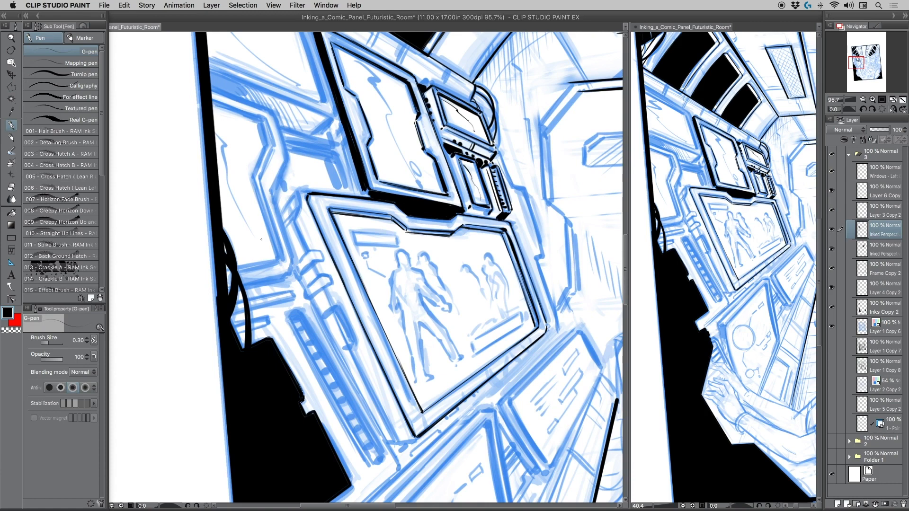
{"action": "left_click_drag", "start_coordinate": [255, 149], "coordinate": [331, 257]}
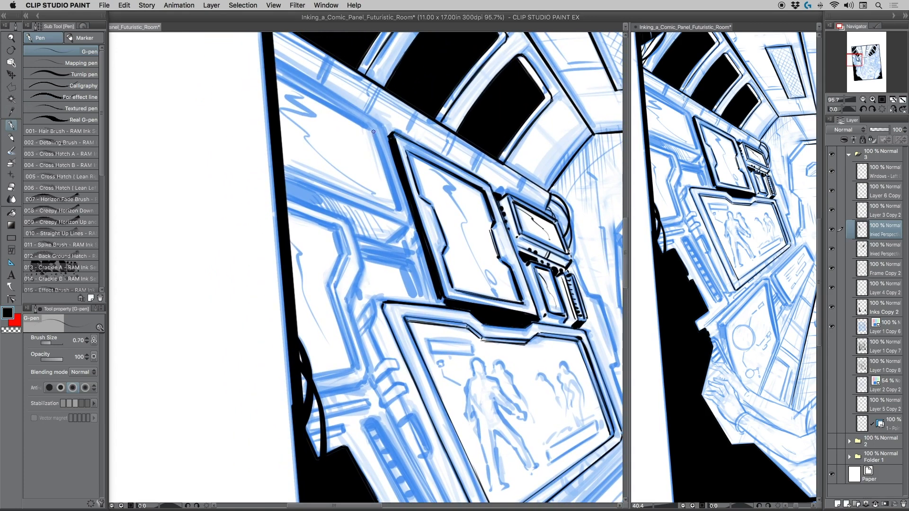
{"action": "key", "text": "bracketright"}
{"action": "key", "text": "bracketright"}
{"action": "key", "text": "bracketright"}
{"action": "left_click_drag", "start_coordinate": [373, 131], "coordinate": [398, 209]}
{"action": "mouse_move", "coordinate": [388, 175]}
{"action": "left_mouse_down"}
{"action": "mouse_move", "coordinate": [381, 158]}
{"action": "mouse_move", "coordinate": [397, 206]}
{"action": "left_mouse_up"}
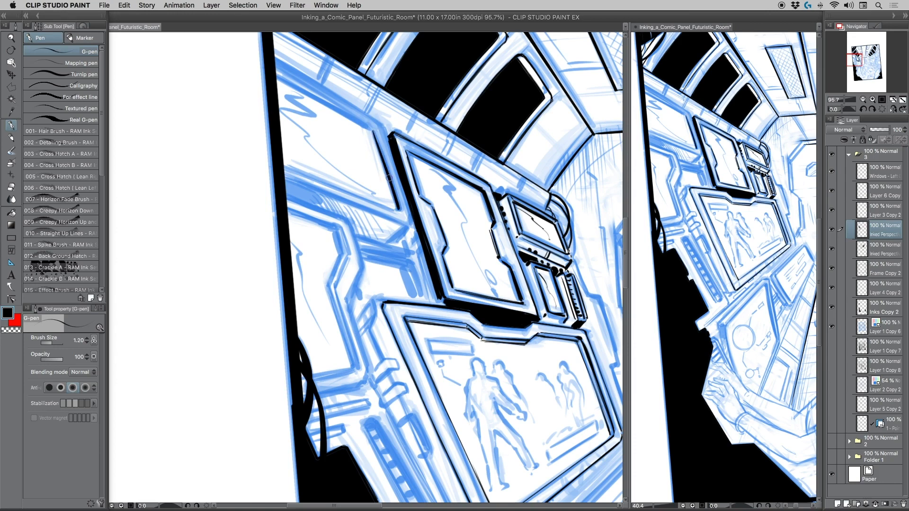
{"action": "mouse_move", "coordinate": [373, 132]}
{"action": "left_mouse_down"}
{"action": "mouse_move", "coordinate": [388, 173]}
{"action": "mouse_move", "coordinate": [374, 135]}
{"action": "left_mouse_up"}
Ink the sloping upper inner edge of the upper-left wall panel with overlapping strokes at brush size 0.60.
{"action": "key", "text": "bracketleft"}
{"action": "left_click_drag", "start_coordinate": [372, 129], "coordinate": [275, 71]}
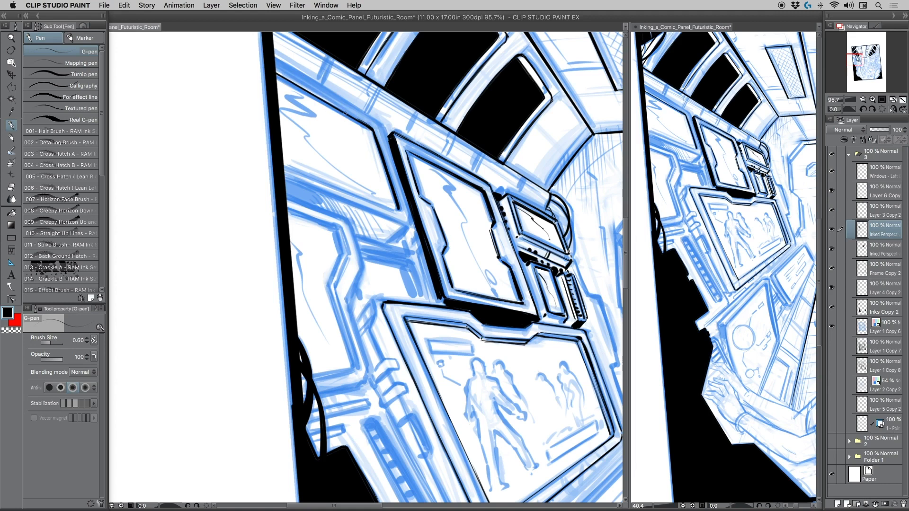
{"action": "left_click_drag", "start_coordinate": [371, 128], "coordinate": [319, 97]}
{"action": "left_click_drag", "start_coordinate": [371, 131], "coordinate": [274, 75]}
Try thickening the upper-left panel's right inner edge at brush size 1.50, and undo the strokes.
{"action": "key", "text": "]"}
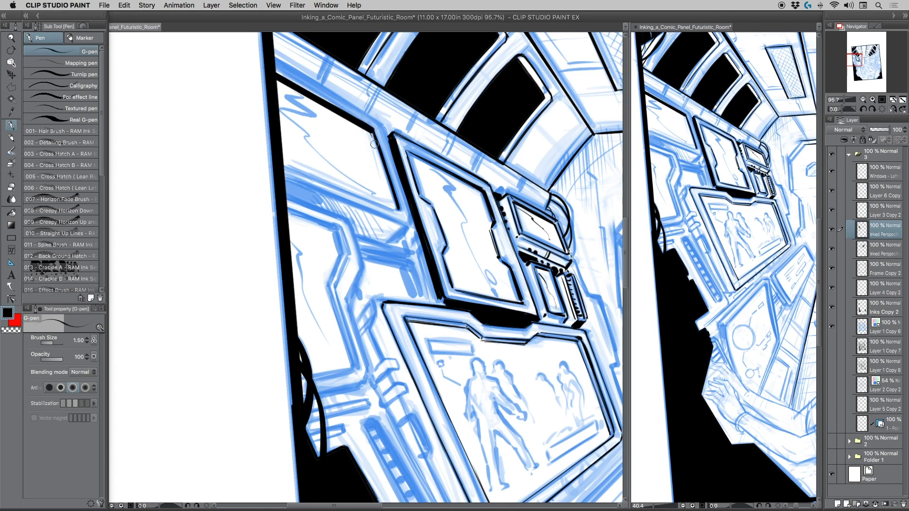
{"action": "left_click_drag", "start_coordinate": [370, 130], "coordinate": [389, 190]}
{"action": "key", "text": "super+z"}
{"action": "key", "text": "super+z"}
{"action": "key", "text": "super+z"}
{"action": "key", "text": "super+z"}
{"action": "key", "text": "super+z"}
Thicken the right inner edge of the upper-left wall panel with overlapping strokes at brush size 1.00.
{"action": "key", "text": "["}
{"action": "left_click_drag", "start_coordinate": [373, 137], "coordinate": [395, 209]}
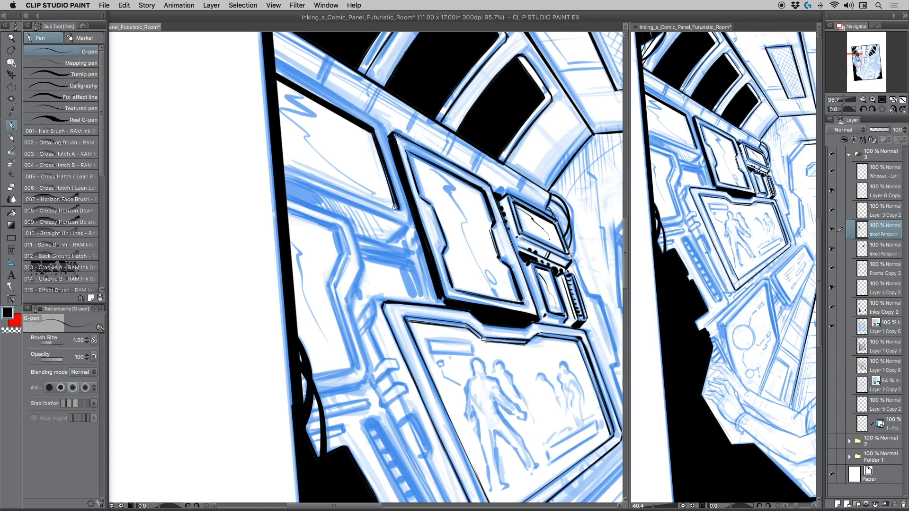
{"action": "left_click_drag", "start_coordinate": [383, 173], "coordinate": [397, 209]}
{"action": "left_click_drag", "start_coordinate": [380, 158], "coordinate": [390, 184]}
Ink thin outer lines along the upper and lower sides of the upper-left panel's frame at brush size 0.25.
{"action": "key", "text": "["}
{"action": "mouse_move", "coordinate": [273, 60]}
{"action": "left_mouse_down"}
{"action": "mouse_move", "coordinate": [381, 121]}
{"action": "mouse_move", "coordinate": [388, 137]}
{"action": "left_mouse_up"}
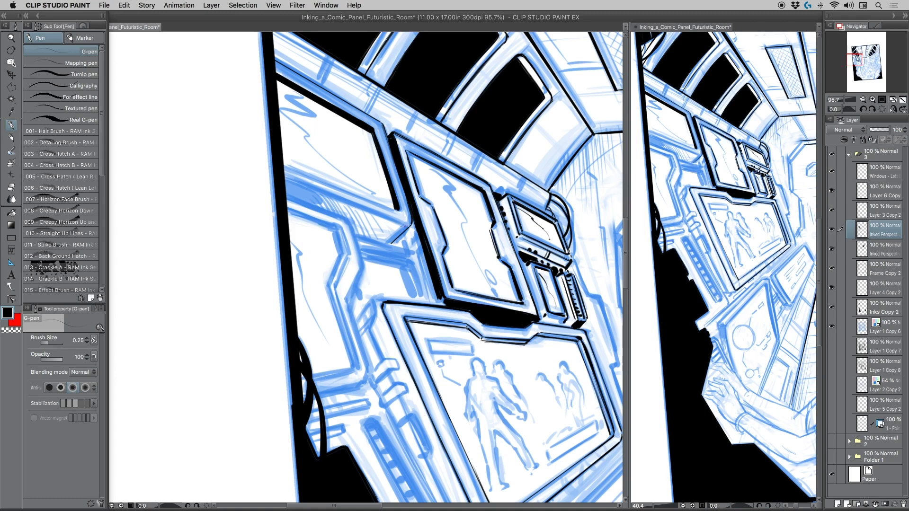
{"action": "left_click_drag", "start_coordinate": [405, 226], "coordinate": [284, 176]}
Ink the upper-left panel's lower inner edge at brush size 0.25 and fill the shape below its left end at size 0.80.
{"action": "left_click_drag", "start_coordinate": [395, 210], "coordinate": [284, 167]}
{"action": "key", "text": "ctrl+z"}
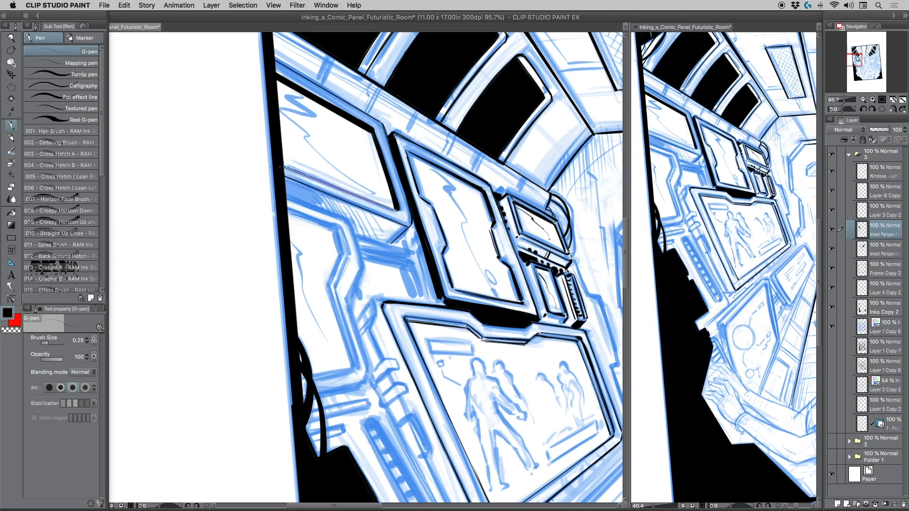
{"action": "left_click_drag", "start_coordinate": [397, 210], "coordinate": [284, 166]}
{"action": "key", "text": "bracketright"}
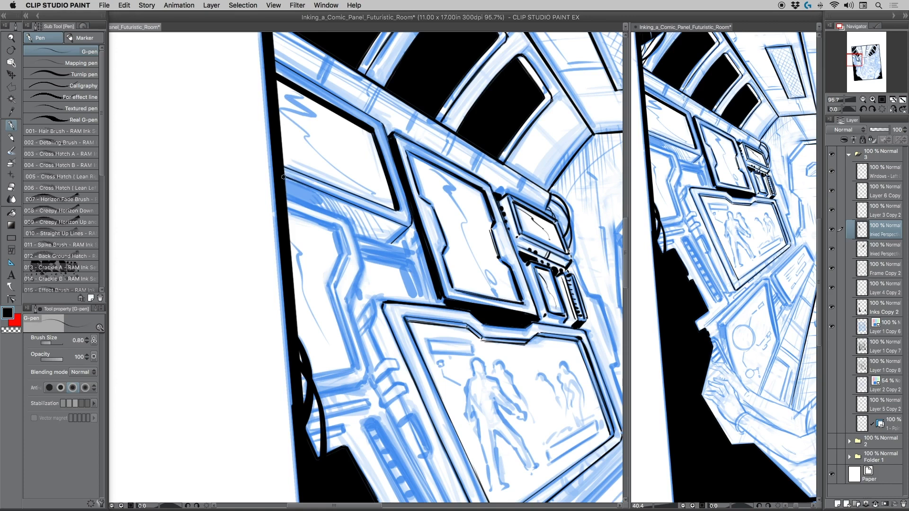
{"action": "mouse_move", "coordinate": [285, 177]}
{"action": "left_mouse_down"}
{"action": "mouse_move", "coordinate": [318, 194]}
{"action": "mouse_move", "coordinate": [322, 208]}
{"action": "mouse_move", "coordinate": [290, 199]}
{"action": "mouse_move", "coordinate": [316, 203]}
{"action": "mouse_move", "coordinate": [290, 181]}
{"action": "mouse_move", "coordinate": [307, 193]}
{"action": "mouse_move", "coordinate": [292, 195]}
{"action": "left_mouse_up"}
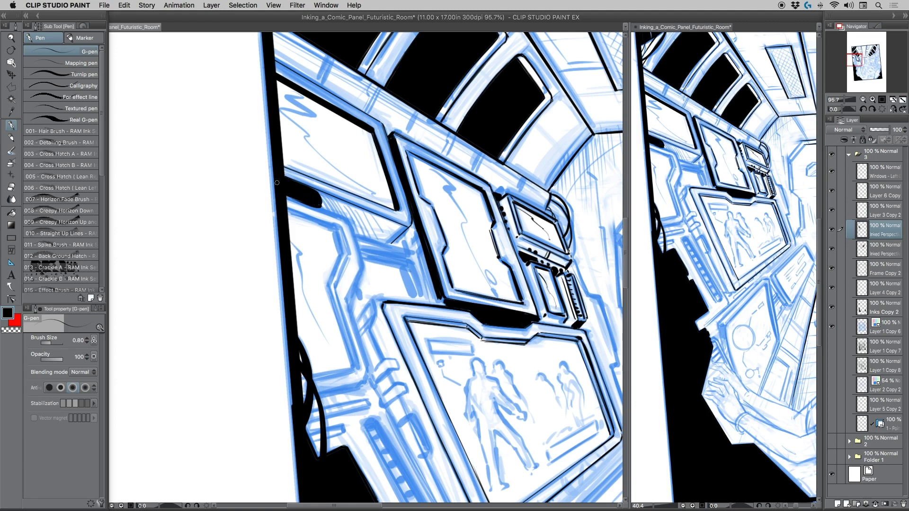
Ink the small ribbed details between the upper-left panel and the tall monitor at brush size 0.50.
{"action": "key", "text": "bracketleft"}
{"action": "mouse_move", "coordinate": [411, 226]}
{"action": "left_mouse_down"}
{"action": "mouse_move", "coordinate": [391, 242]}
{"action": "mouse_move", "coordinate": [411, 213]}
{"action": "mouse_move", "coordinate": [417, 252]}
{"action": "left_mouse_up"}
{"action": "left_click_drag", "start_coordinate": [417, 251], "coordinate": [431, 299]}
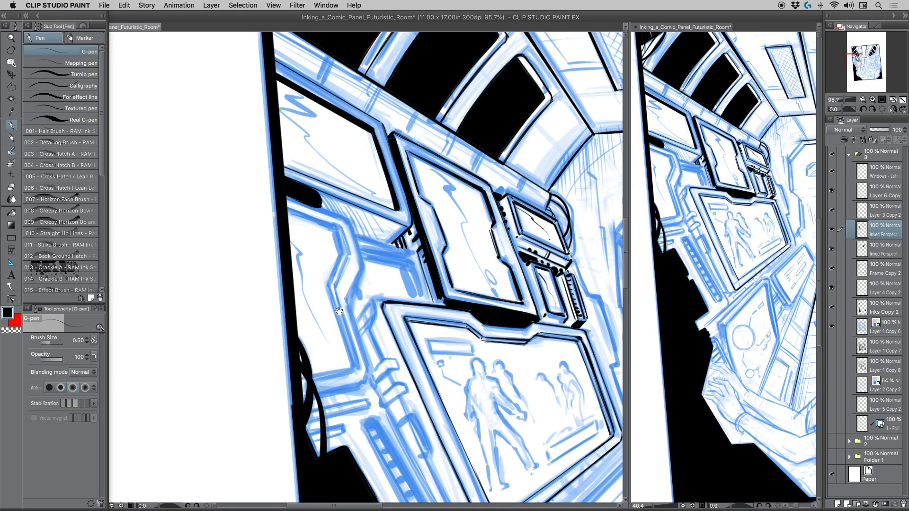
{"action": "scroll", "coordinate": [340, 311], "scroll_direction": "down", "scroll_amount": 3}
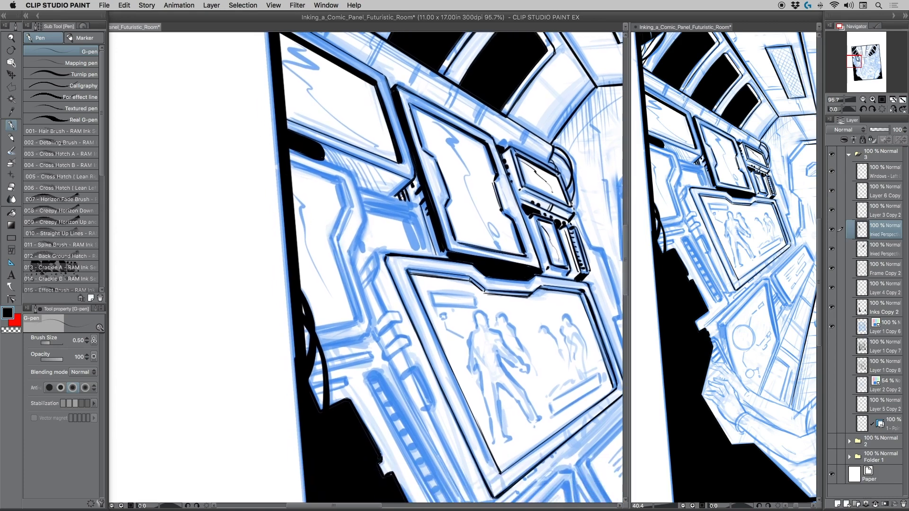
Ink the outer edge of the wall panel below the upper-left one at brush size 0.30, thickening its upper side at size 0.70.
{"action": "left_click_drag", "start_coordinate": [289, 150], "coordinate": [349, 172]}
{"action": "left_click", "coordinate": [351, 173], "text": "shift"}
{"action": "left_click_drag", "start_coordinate": [365, 218], "coordinate": [348, 254]}
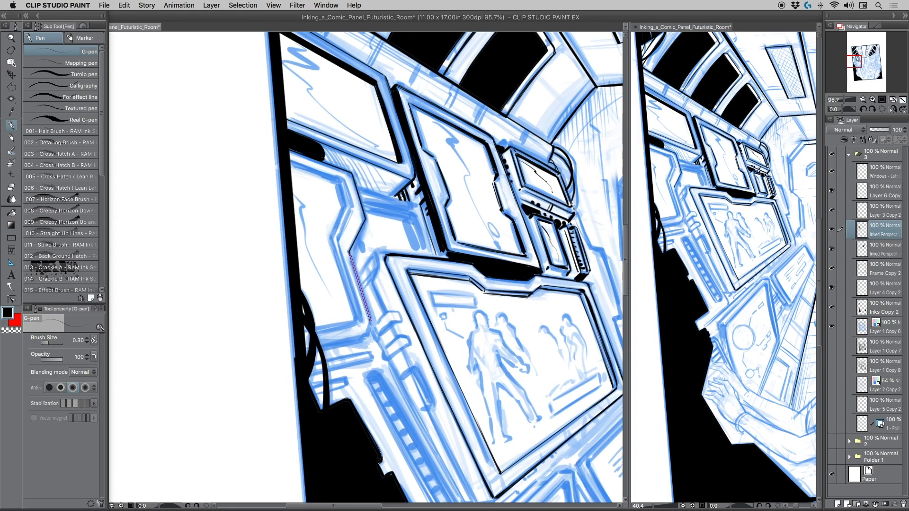
{"action": "left_click", "coordinate": [371, 321], "text": "shift"}
{"action": "left_click_drag", "start_coordinate": [290, 157], "coordinate": [348, 172]}
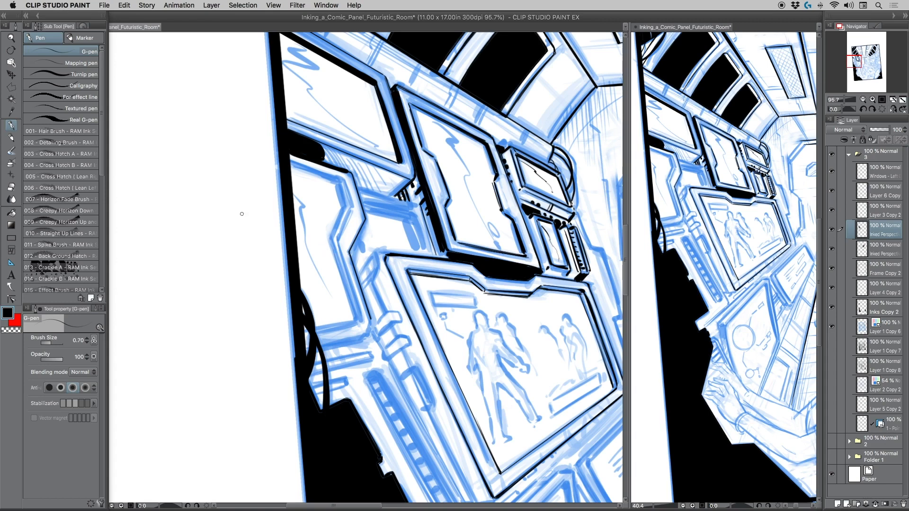
{"action": "left_click", "coordinate": [14, 329]}
{"action": "left_click", "coordinate": [287, 154], "text": "shift"}
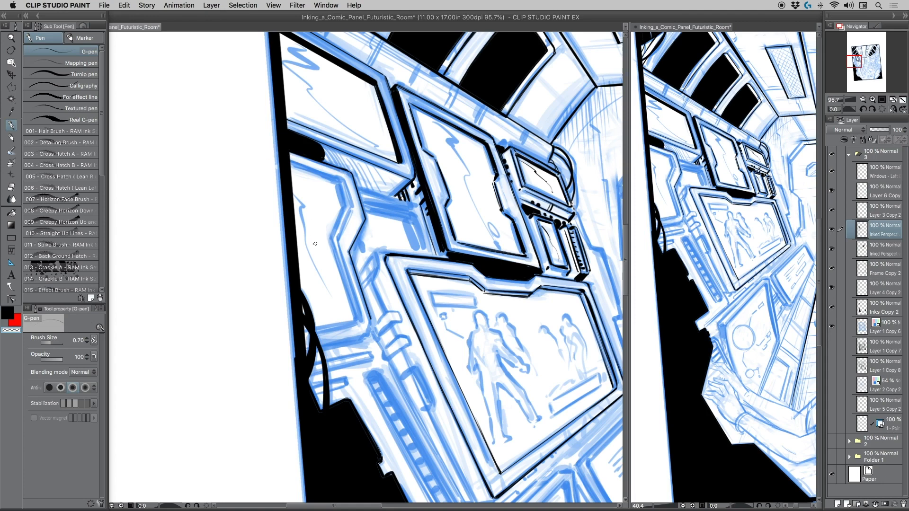
{"action": "key", "text": "super+z"}
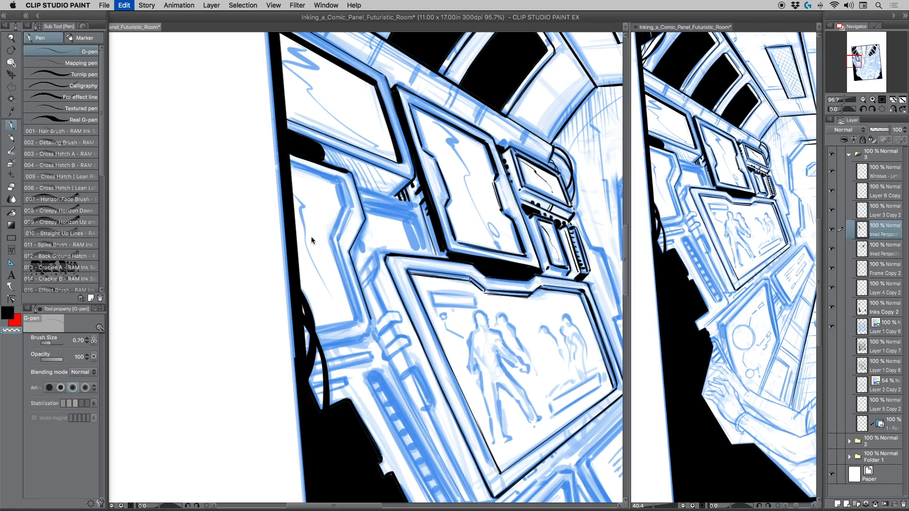
{"action": "key", "text": "super+z"}
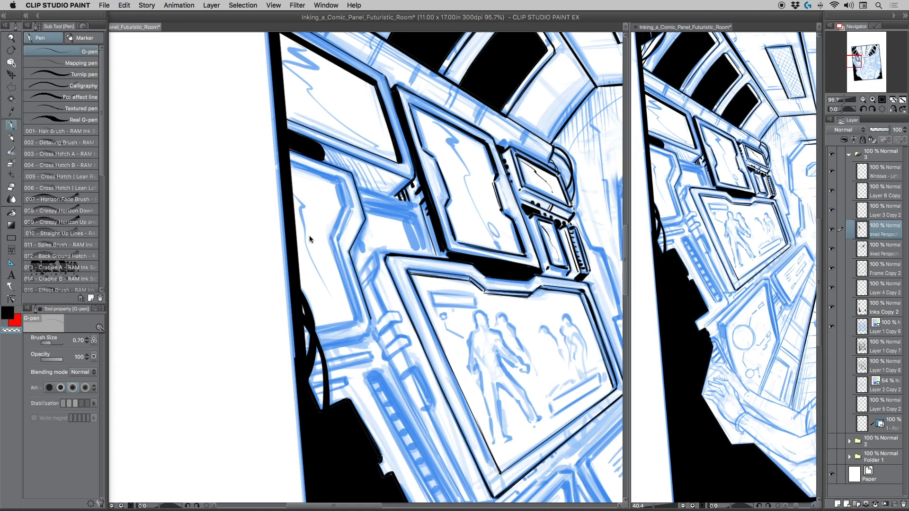
{"action": "key", "text": "super+z"}
{"action": "left_click", "coordinate": [8, 315]}
Ink the left wall panel's lower outer edge, and its inner frame outline at brush size 0.30.
{"action": "left_click_drag", "start_coordinate": [283, 282], "coordinate": [287, 156]}
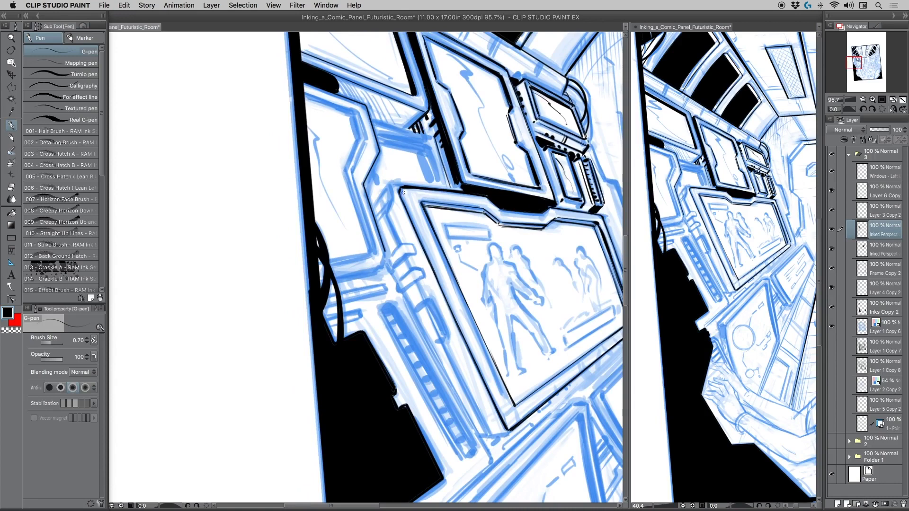
{"action": "mouse_move", "coordinate": [384, 251]}
{"action": "left_mouse_down"}
{"action": "mouse_move", "coordinate": [320, 278]}
{"action": "mouse_move", "coordinate": [374, 270]}
{"action": "mouse_move", "coordinate": [323, 280]}
{"action": "mouse_move", "coordinate": [369, 252]}
{"action": "mouse_move", "coordinate": [322, 262]}
{"action": "mouse_move", "coordinate": [372, 252]}
{"action": "left_mouse_up"}
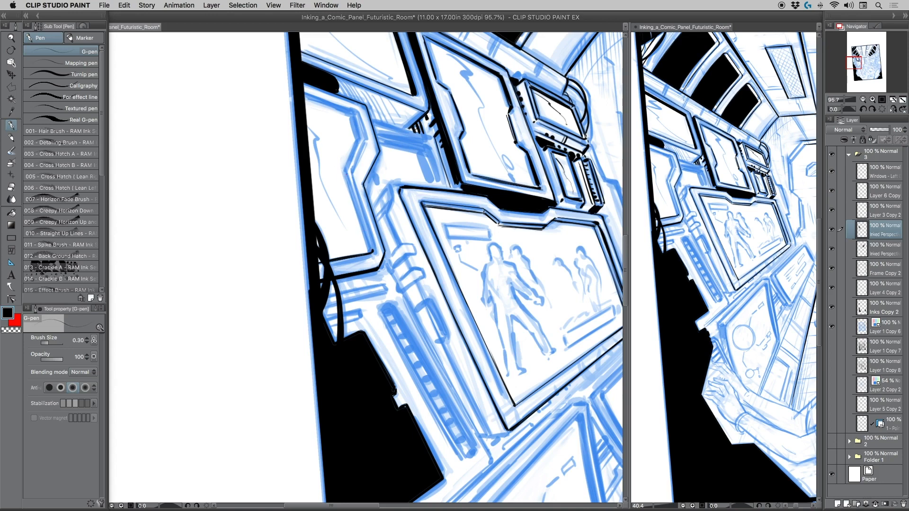
{"action": "mouse_move", "coordinate": [366, 141]}
{"action": "left_mouse_down"}
{"action": "mouse_move", "coordinate": [351, 174]}
{"action": "mouse_move", "coordinate": [356, 114]}
{"action": "mouse_move", "coordinate": [366, 143]}
{"action": "mouse_move", "coordinate": [303, 93]}
{"action": "left_mouse_up"}
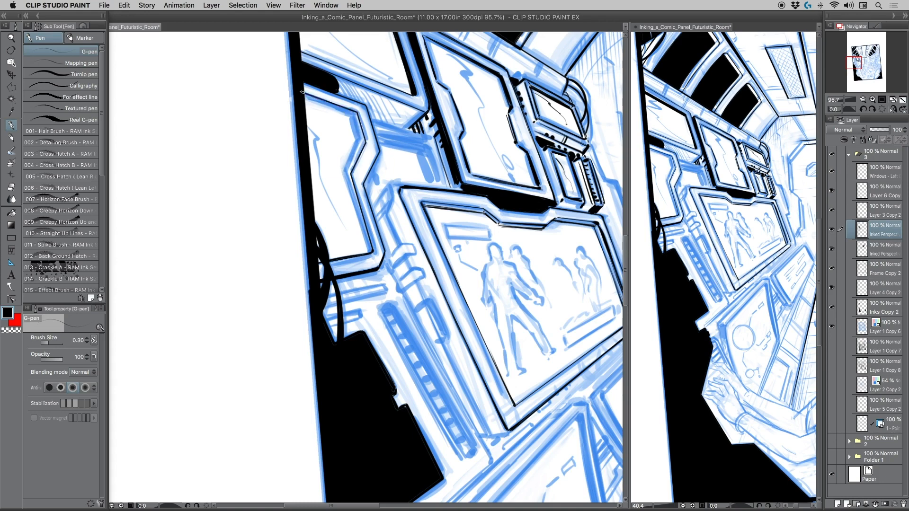
Ink a second, thinner line inside the left panel's frame along its upper and right sides at brush size 0.20.
{"action": "key", "text": "bracketleft"}
{"action": "mouse_move", "coordinate": [304, 99]}
{"action": "left_mouse_down"}
{"action": "mouse_move", "coordinate": [355, 115]}
{"action": "mouse_move", "coordinate": [336, 112]}
{"action": "mouse_move", "coordinate": [354, 115]}
{"action": "mouse_move", "coordinate": [361, 141]}
{"action": "left_mouse_up"}
{"action": "key", "text": "ctrl+z"}
{"action": "left_click", "coordinate": [831, 424]}
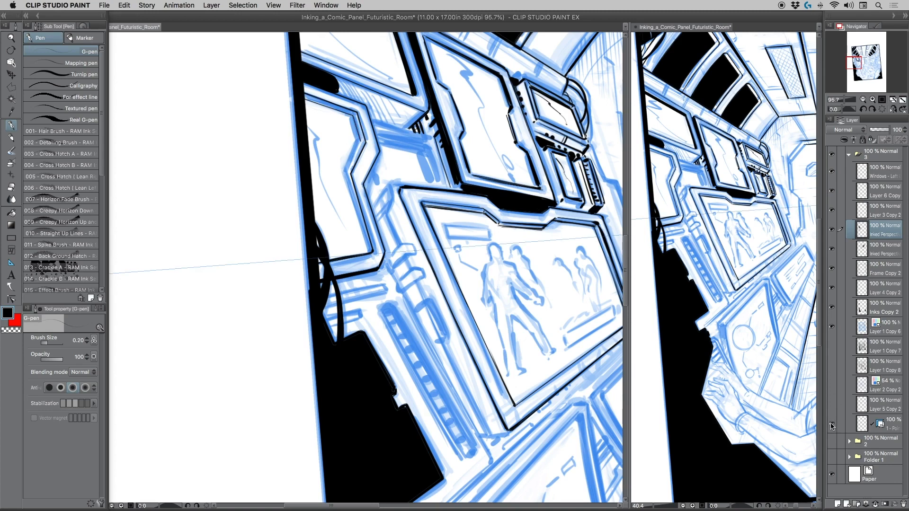
{"action": "left_click", "coordinate": [831, 425]}
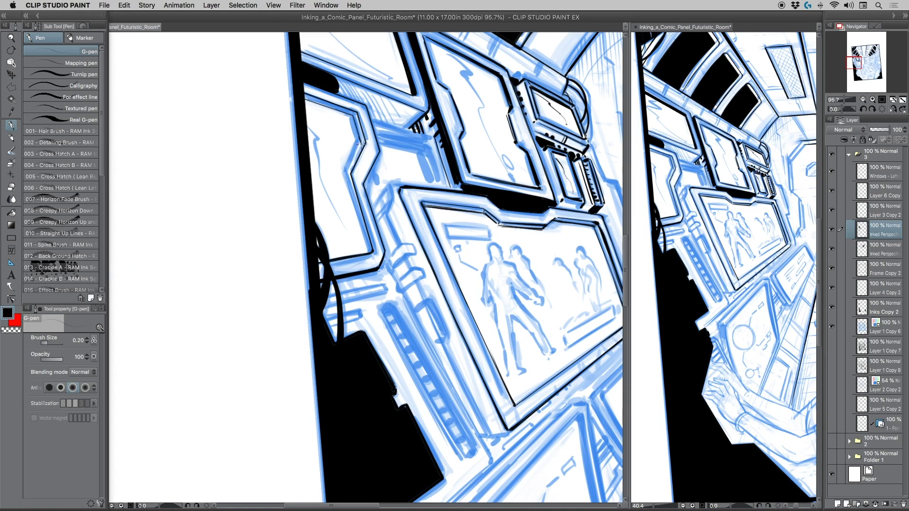
{"action": "left_click_drag", "start_coordinate": [361, 144], "coordinate": [344, 177]}
{"action": "mouse_move", "coordinate": [361, 145]}
{"action": "left_mouse_down"}
{"action": "mouse_move", "coordinate": [346, 175]}
{"action": "mouse_move", "coordinate": [368, 253]}
{"action": "left_mouse_up"}
Ink the thin inner line along the left panel's lower edge at brush size 0.20, keeping the perspective ruler layer hidden.
{"action": "left_click", "coordinate": [831, 424]}
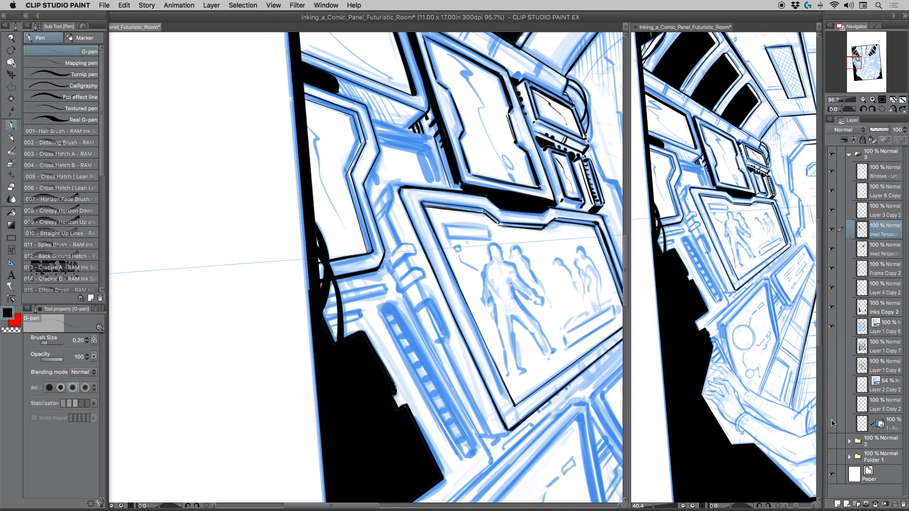
{"action": "left_click", "coordinate": [830, 421]}
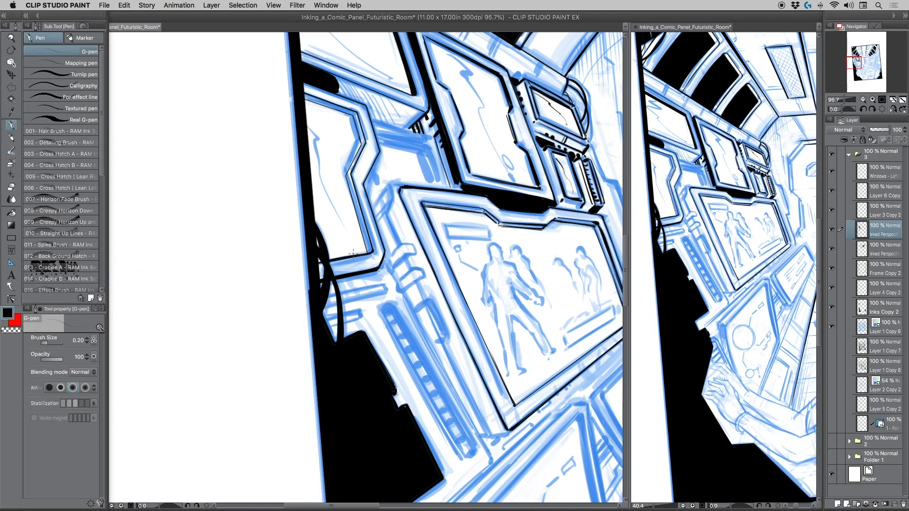
{"action": "mouse_move", "coordinate": [350, 254]}
{"action": "left_mouse_down"}
{"action": "mouse_move", "coordinate": [321, 260]}
{"action": "mouse_move", "coordinate": [330, 259]}
{"action": "left_mouse_up"}
Make the perspective ruler layer visible for inking the large monitor.
{"action": "left_click", "coordinate": [831, 424]}
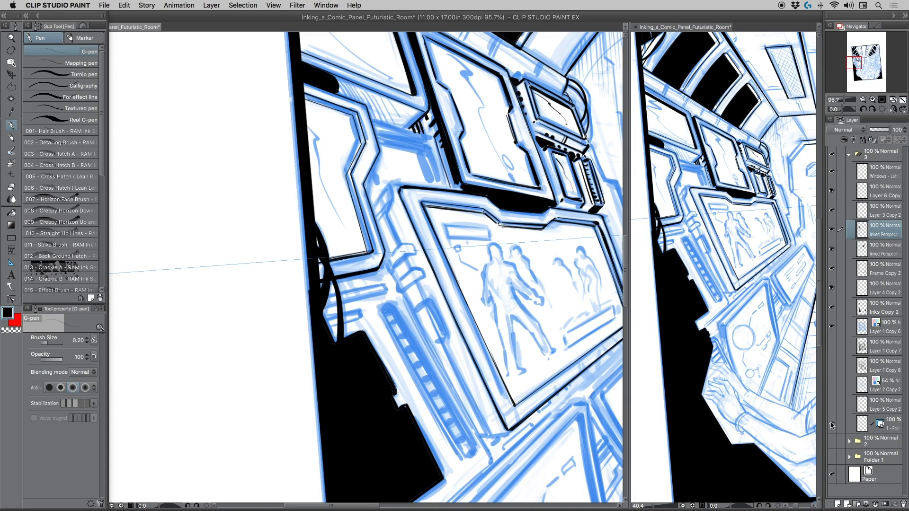
{"action": "left_click", "coordinate": [832, 424]}
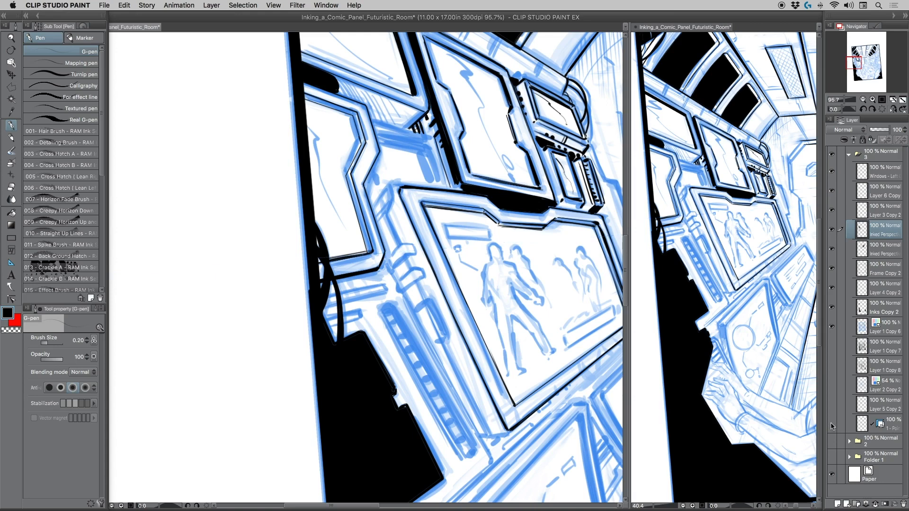
{"action": "left_click", "coordinate": [832, 425]}
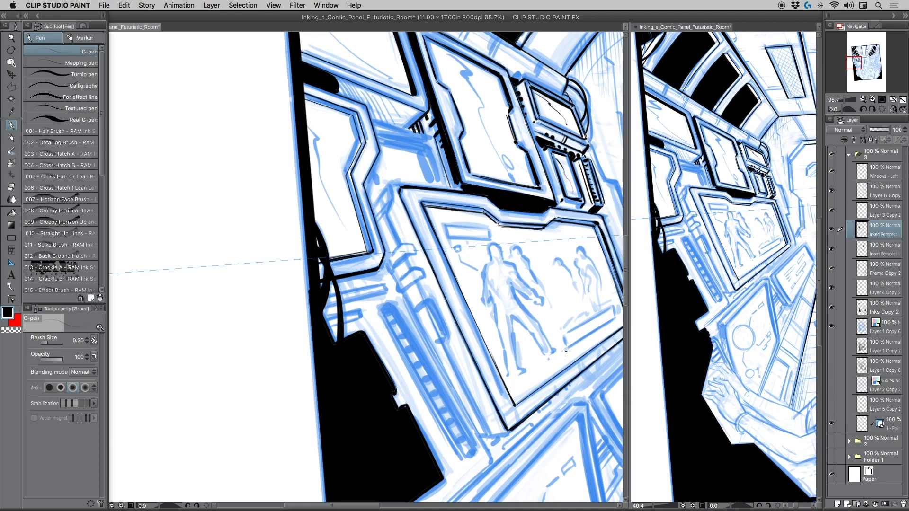
{"action": "left_click_drag", "start_coordinate": [565, 362], "coordinate": [566, 352]}
{"action": "scroll", "coordinate": [384, 301], "scroll_direction": "right", "scroll_amount": 5}
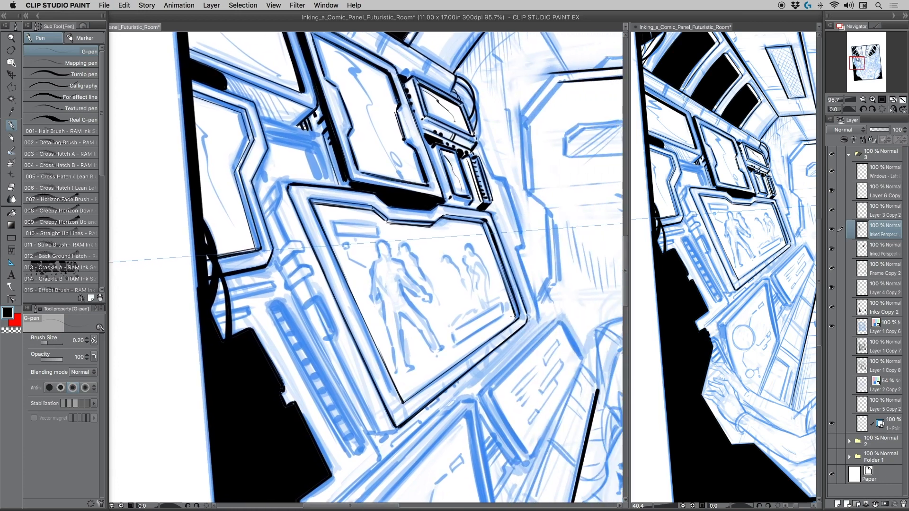
{"action": "left_click_drag", "start_coordinate": [516, 316], "coordinate": [517, 362]}
{"action": "key", "text": "super+z"}
{"action": "left_click_drag", "start_coordinate": [515, 318], "coordinate": [406, 396]}
{"action": "key", "text": "super+z"}
{"action": "left_click_drag", "start_coordinate": [515, 318], "coordinate": [402, 396]}
{"action": "key", "text": "super+z"}
Ink the thin inner line along the large monitor's lower edge, from its right corner to its lowest corner, at brush size 0.20.
{"action": "left_click_drag", "start_coordinate": [516, 318], "coordinate": [402, 399]}
{"action": "left_click", "coordinate": [402, 397], "text": "shift"}
{"action": "key", "text": "super+space"}
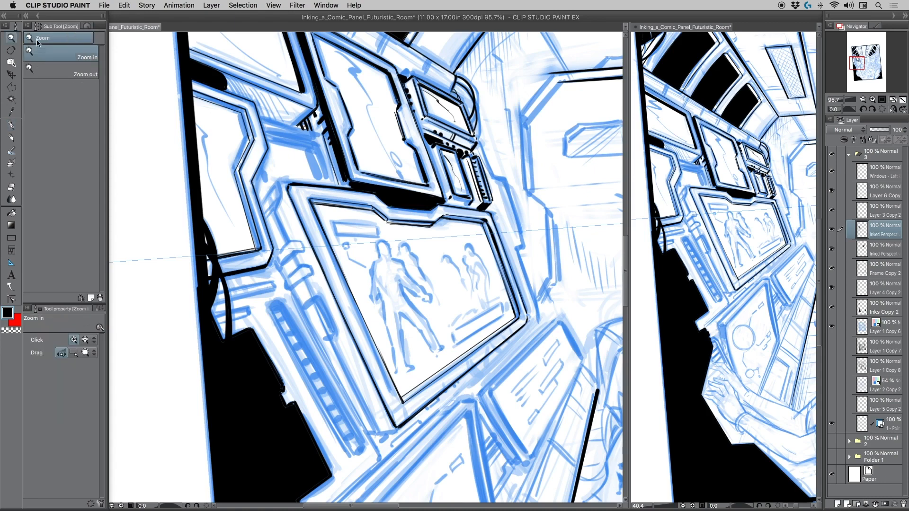
{"action": "left_click_drag", "start_coordinate": [322, 159], "coordinate": [309, 162]}
{"action": "left_click_drag", "start_coordinate": [350, 224], "coordinate": [328, 226]}
{"action": "left_click_drag", "start_coordinate": [354, 258], "coordinate": [308, 255]}
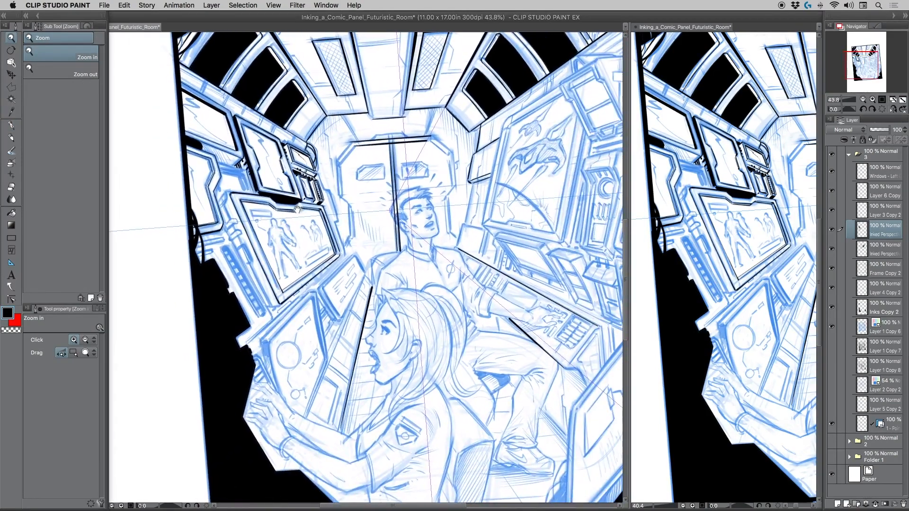